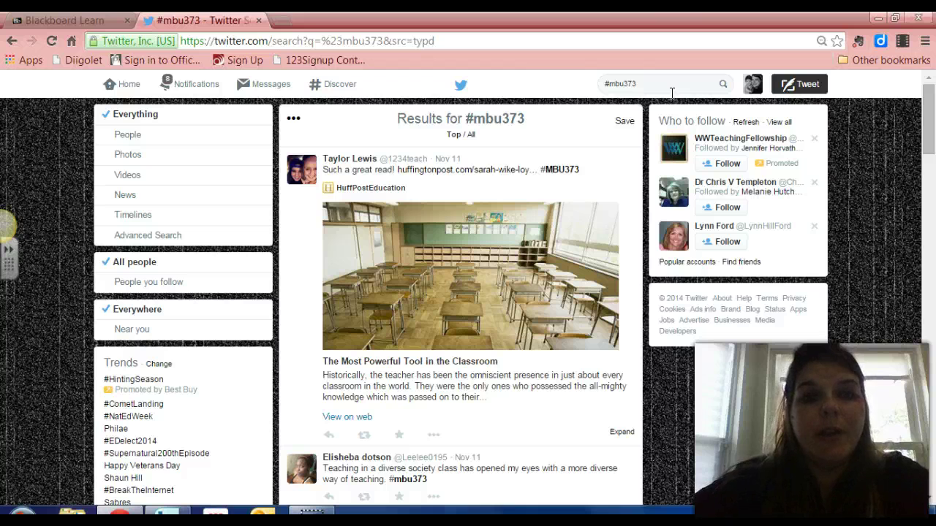
Select the #mbu373 hashtag query in the Twitter search box for editing.
left_click(656, 83)
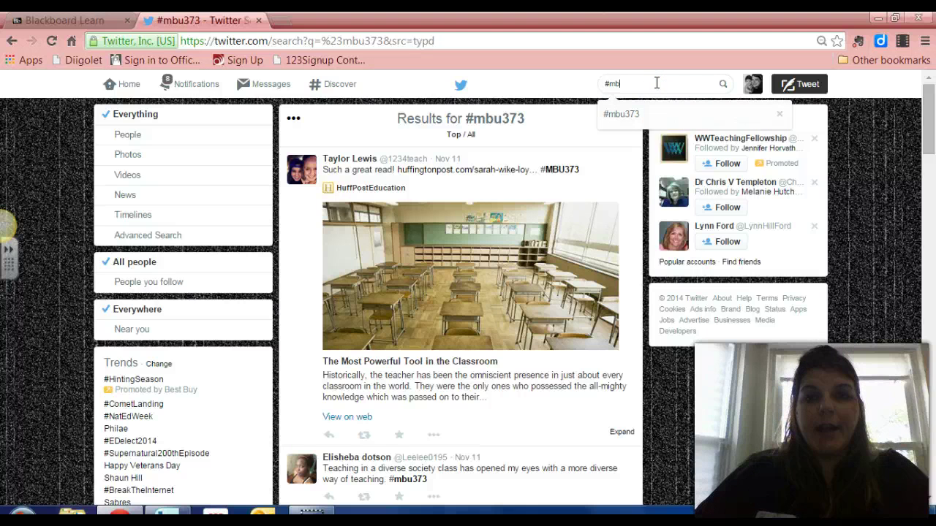
Replace the search with #fhsdlearns and run it.
key("BackSpace")
key("BackSpace")
type("fhsdlearns")
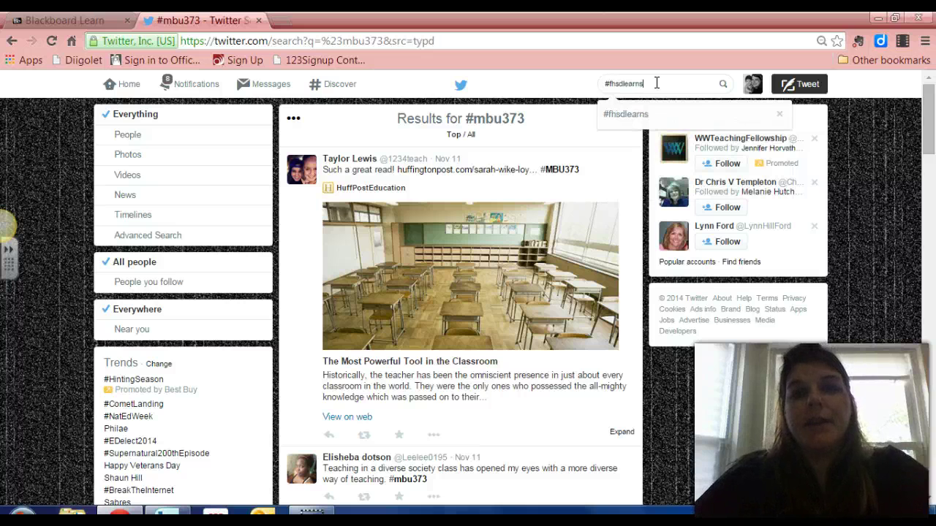
key("Return")
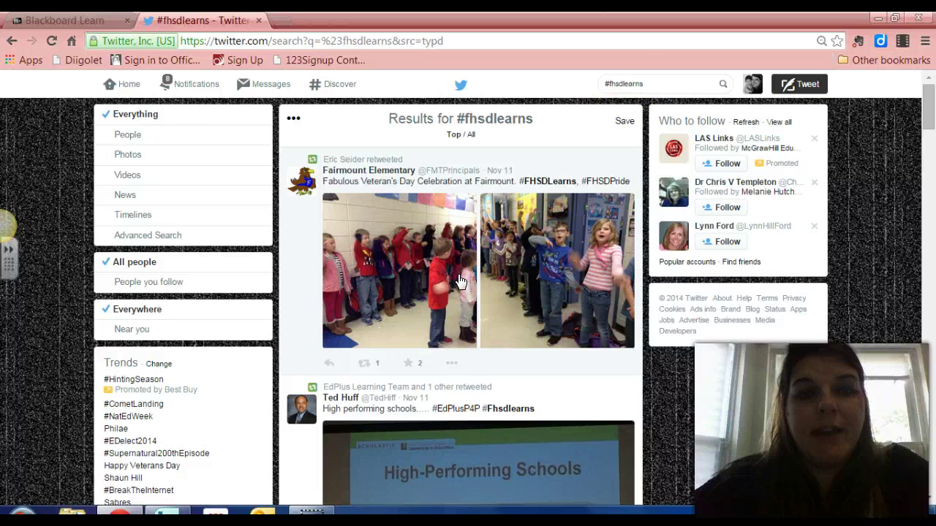
Scroll through the #fhsdlearns tweets, back to the top, and select the query.
scroll(459, 282, "down", 1)
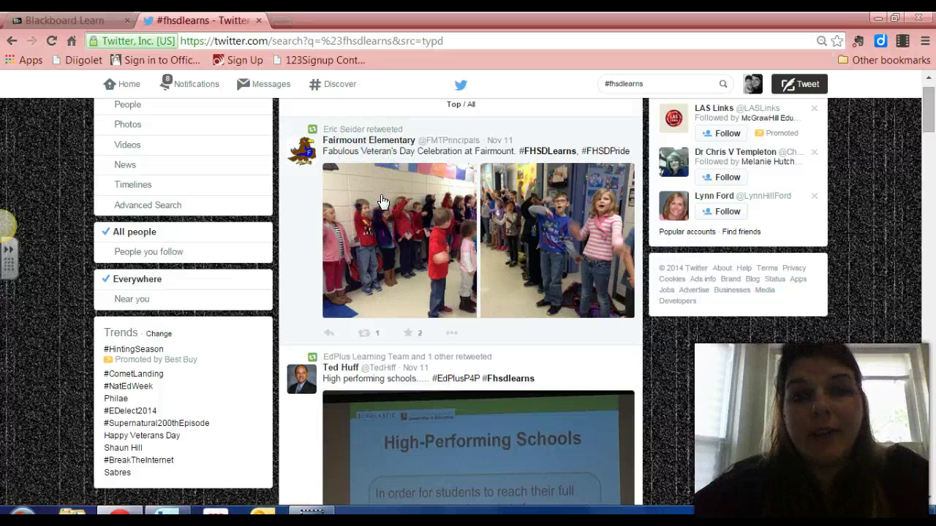
scroll(383, 201, "down", 4)
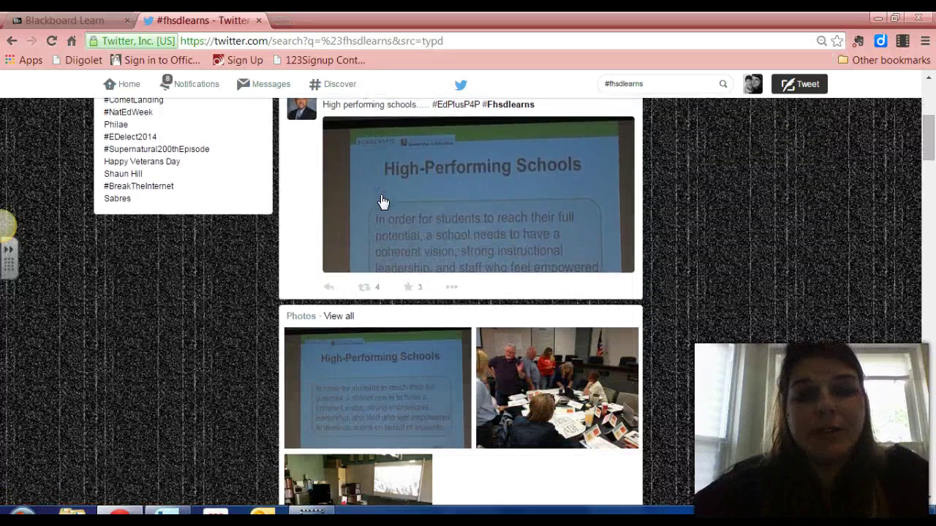
scroll(383, 202, "down", 1)
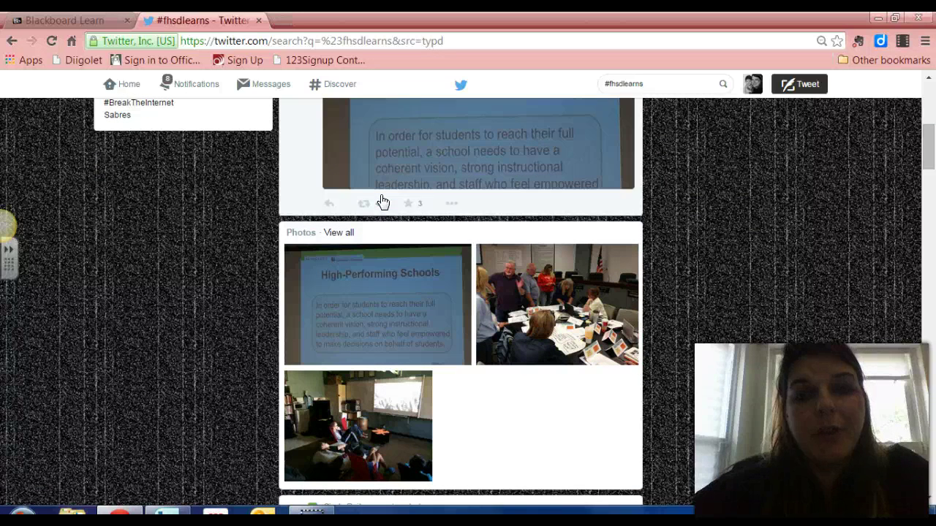
scroll(383, 201, "down", 3)
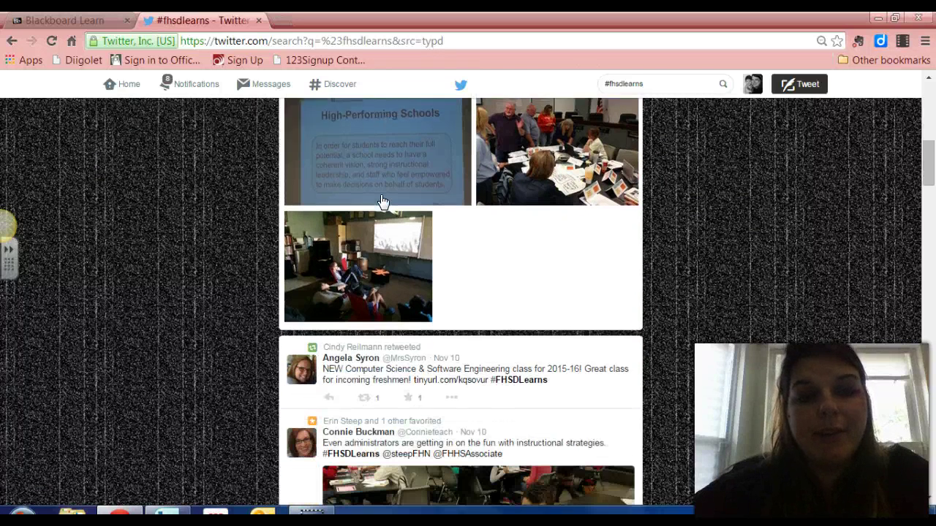
scroll(383, 201, "down", 1)
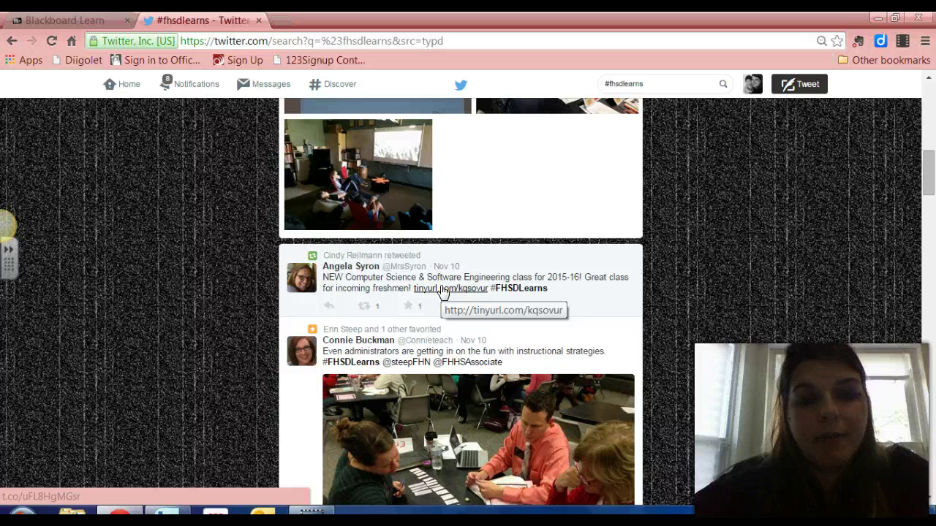
scroll(443, 291, "down", 2)
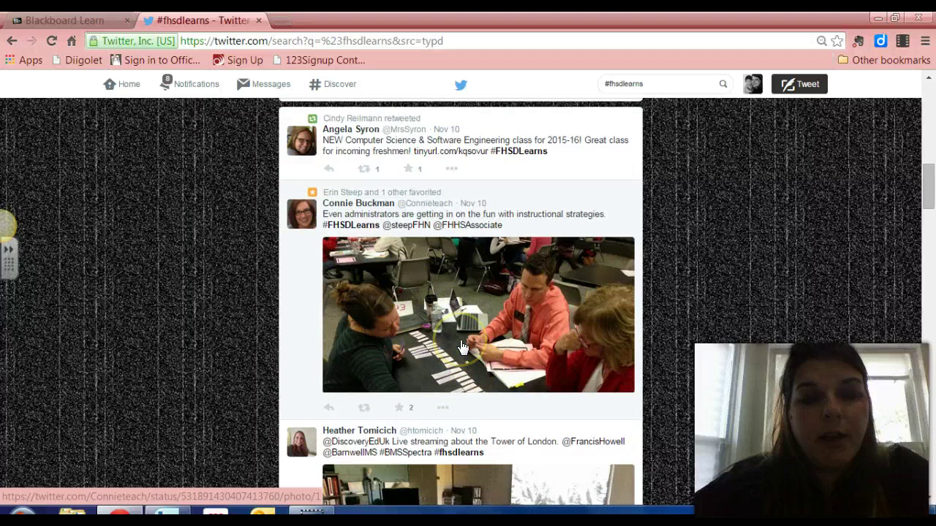
scroll(462, 347, "down", 2)
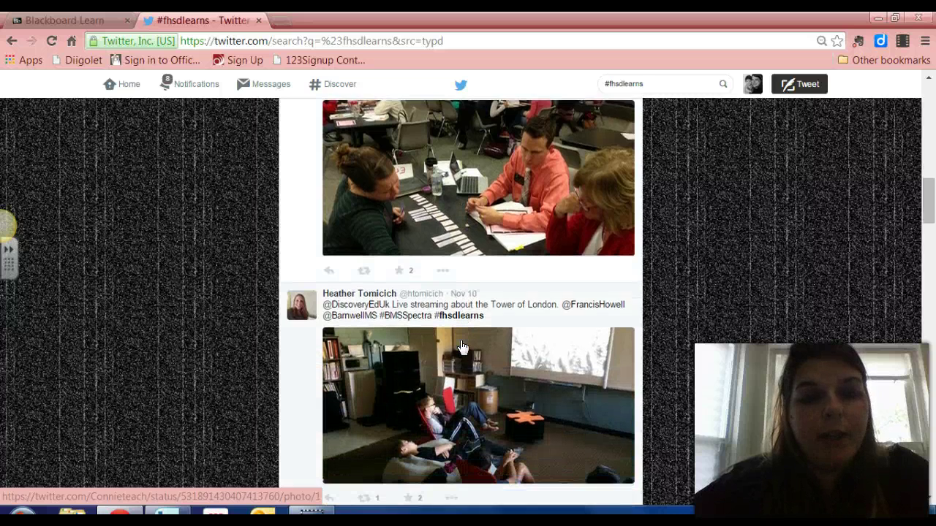
scroll(462, 347, "down", 1)
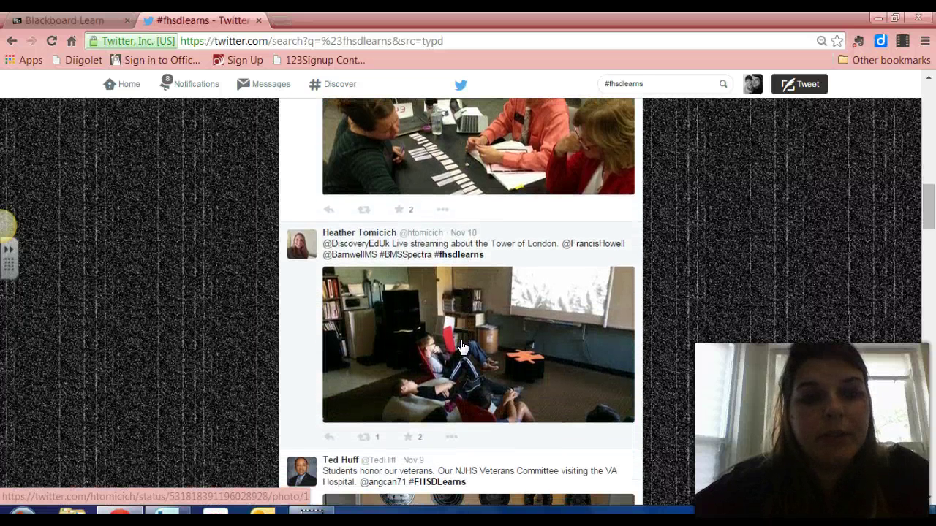
scroll(462, 347, "down", 3)
scroll(461, 346, "down", 1)
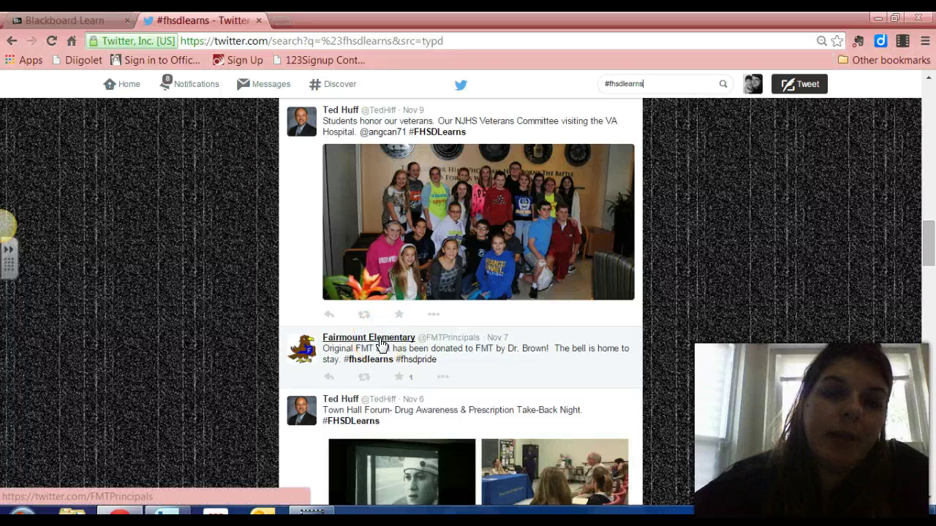
scroll(380, 344, "down", 2)
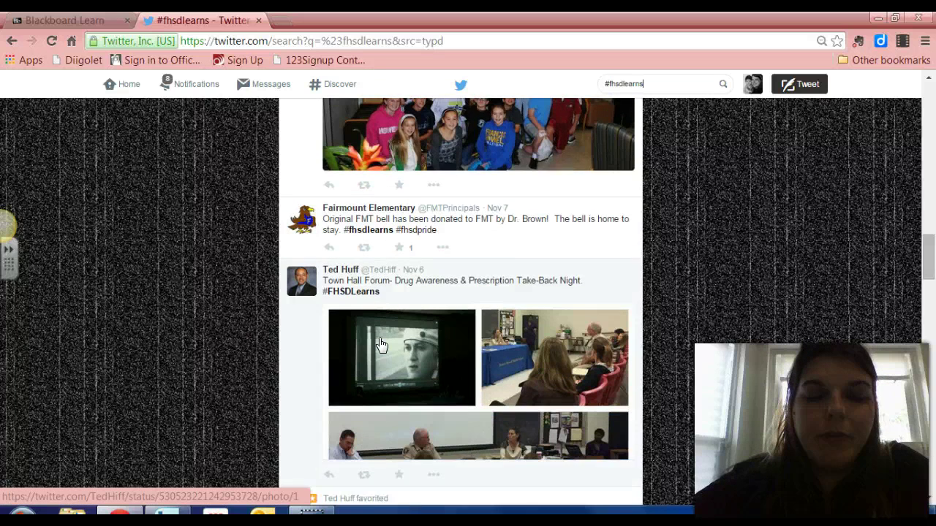
scroll(381, 343, "down", 2)
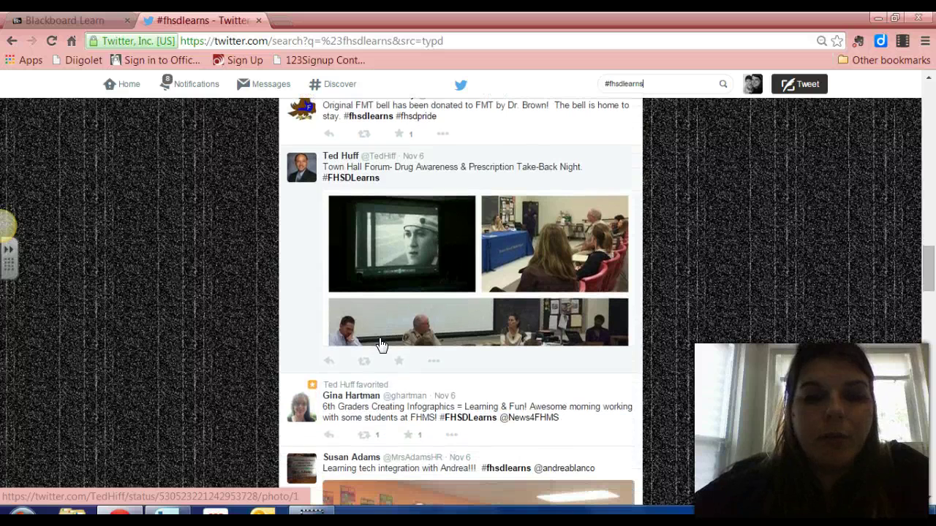
scroll(381, 344, "down", 2)
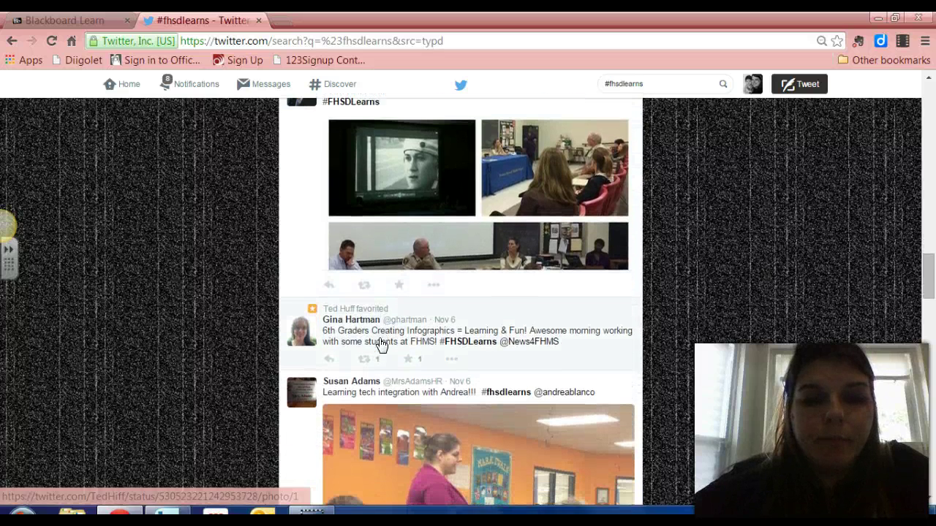
scroll(380, 343, "down", 4)
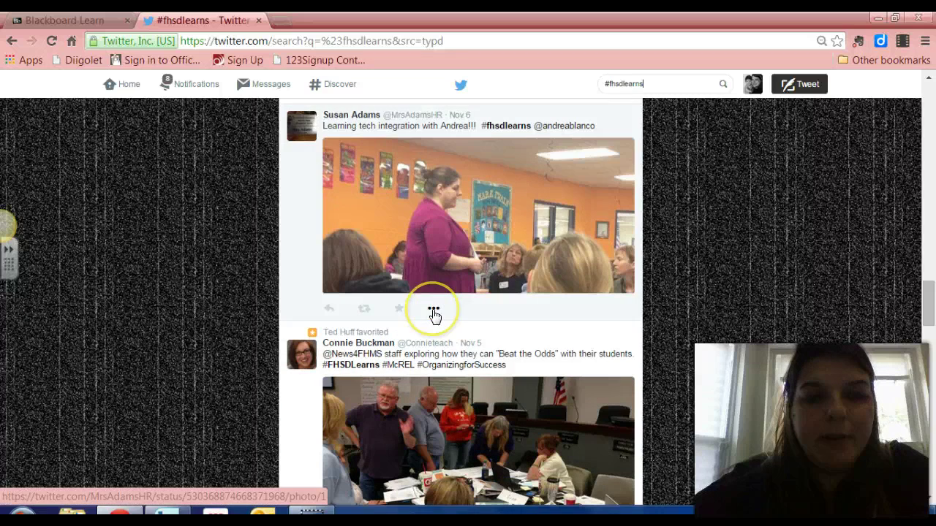
scroll(434, 316, "down", 3)
scroll(434, 316, "down", 1)
scroll(434, 315, "down", 1)
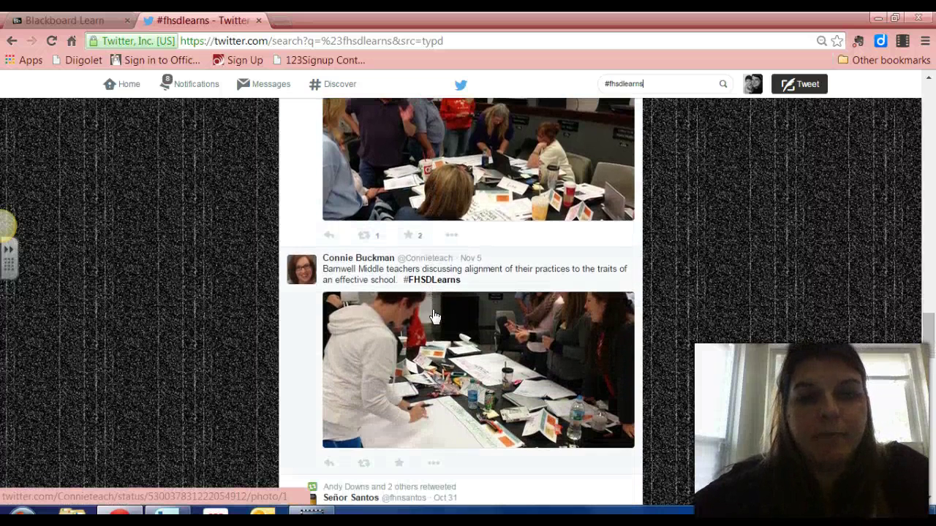
scroll(434, 315, "down", 4)
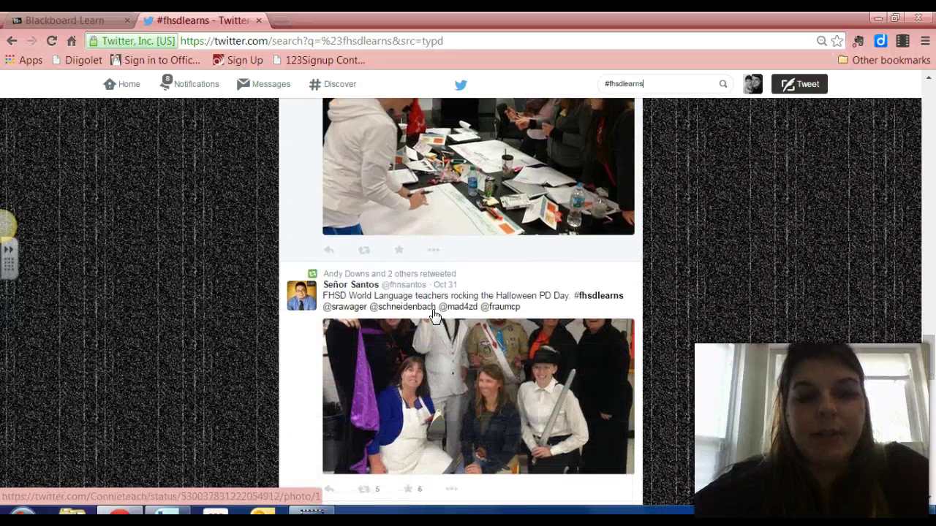
scroll(435, 316, "down", 1)
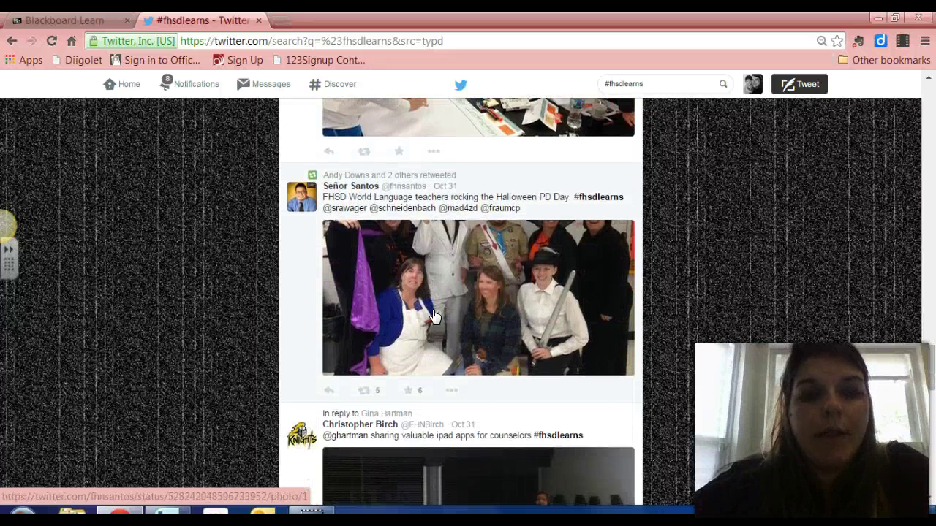
scroll(432, 323, "down", 4)
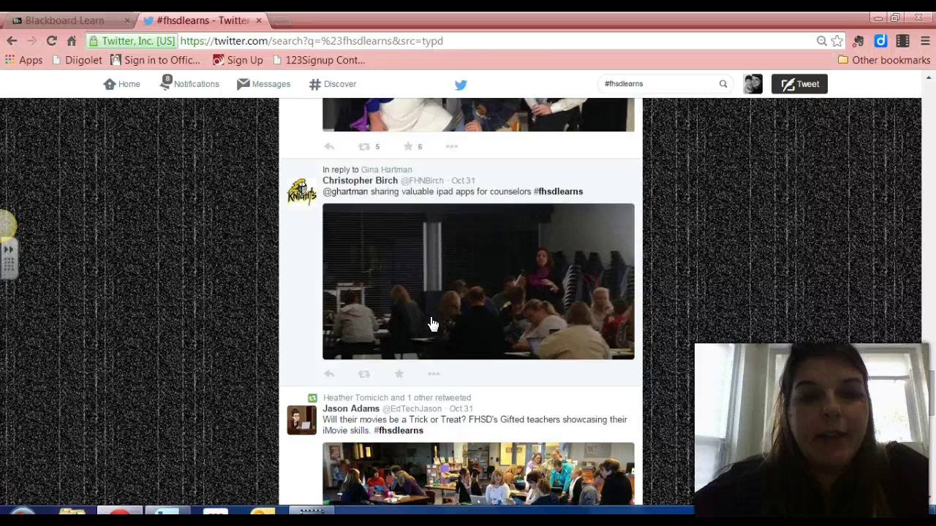
scroll(432, 323, "down", 1)
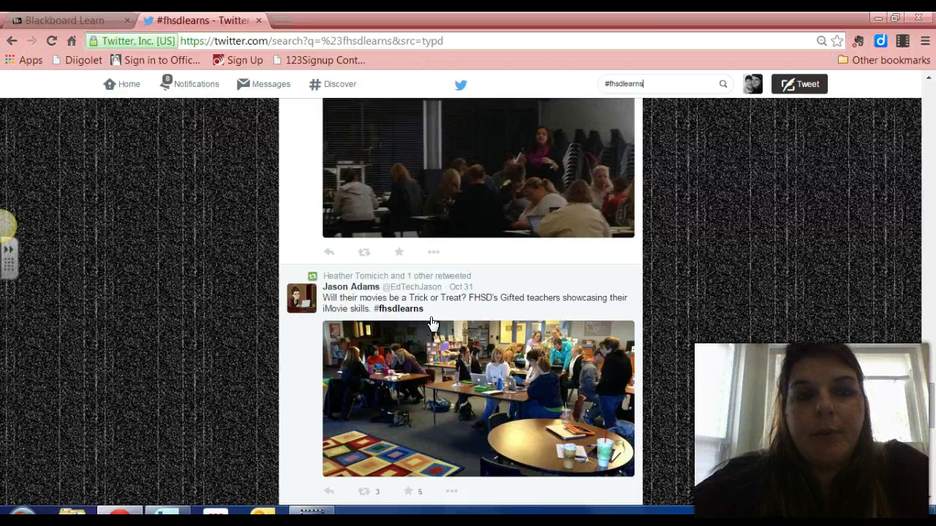
scroll(433, 323, "up", 15)
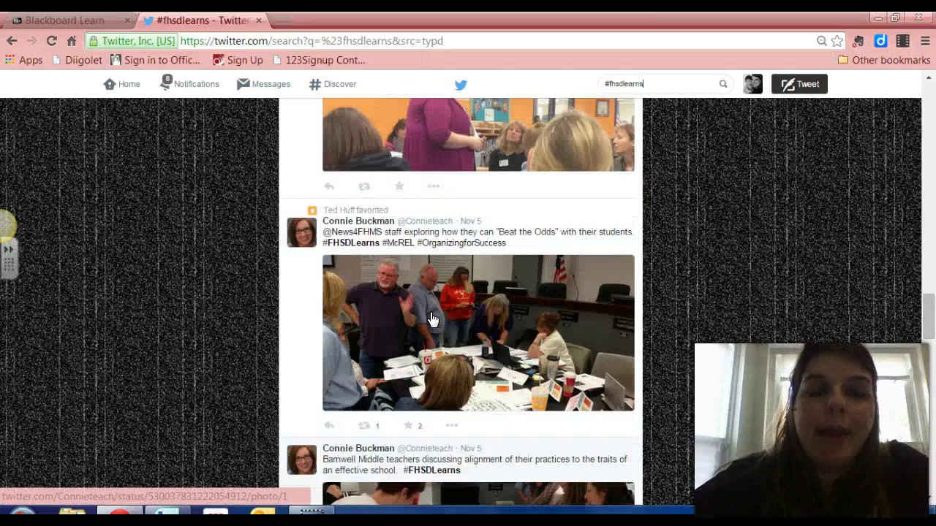
scroll(431, 296, "up", 15)
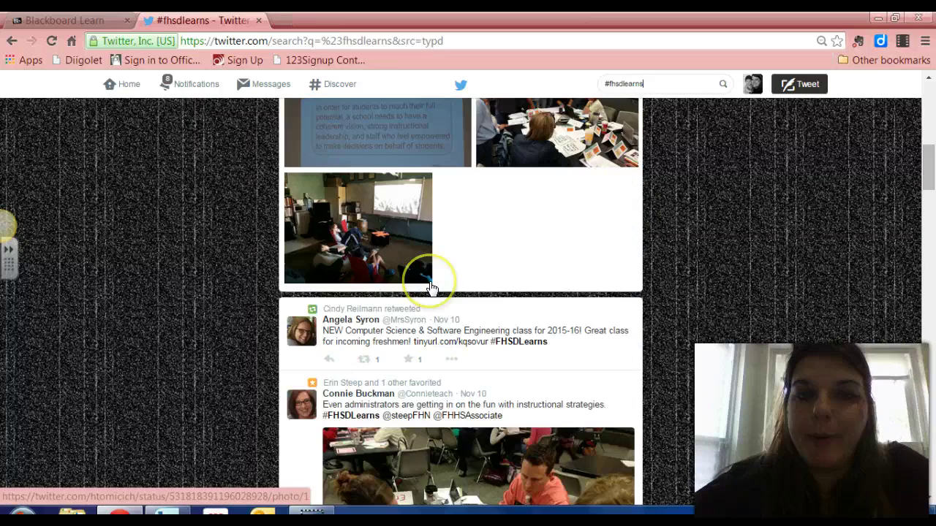
scroll(433, 279, "up", 5)
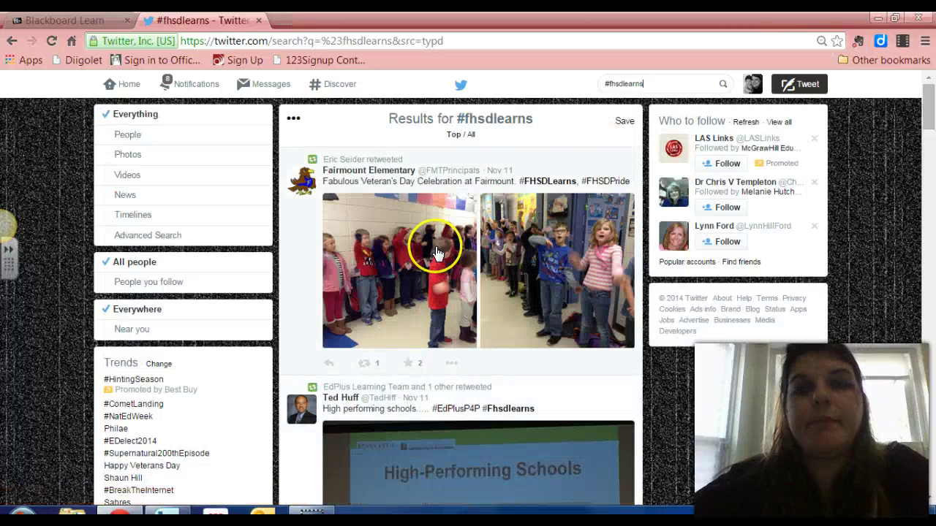
triple_click(659, 90)
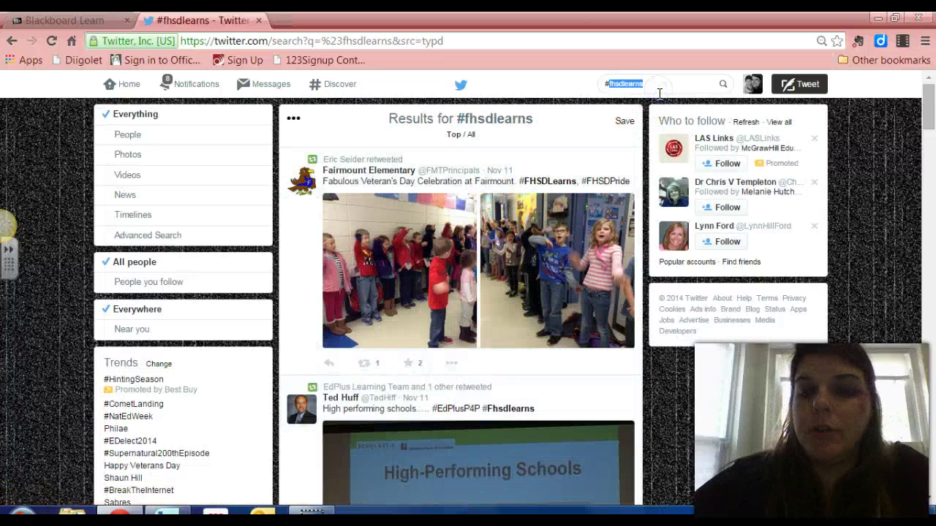
Clear the search box and go to the Notifications page.
key("BackSpace")
key("BackSpace")
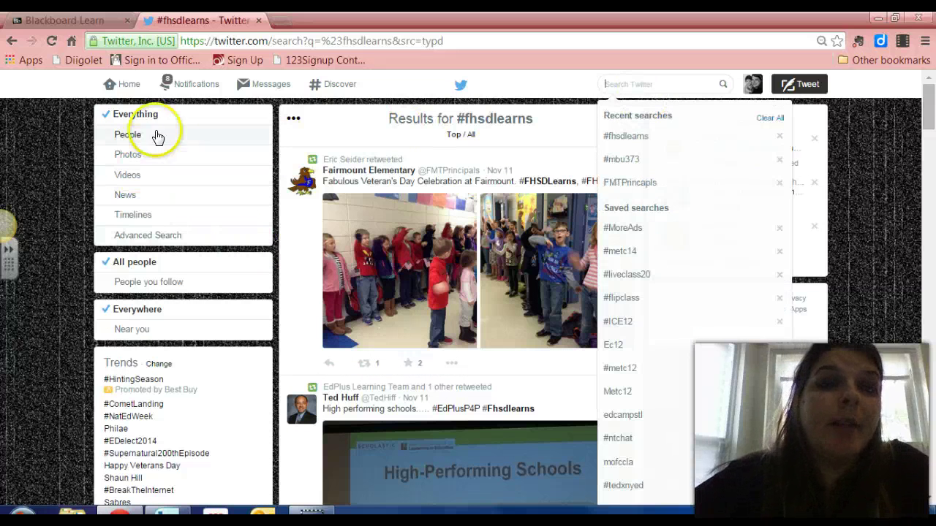
left_click(110, 124)
left_click(196, 86)
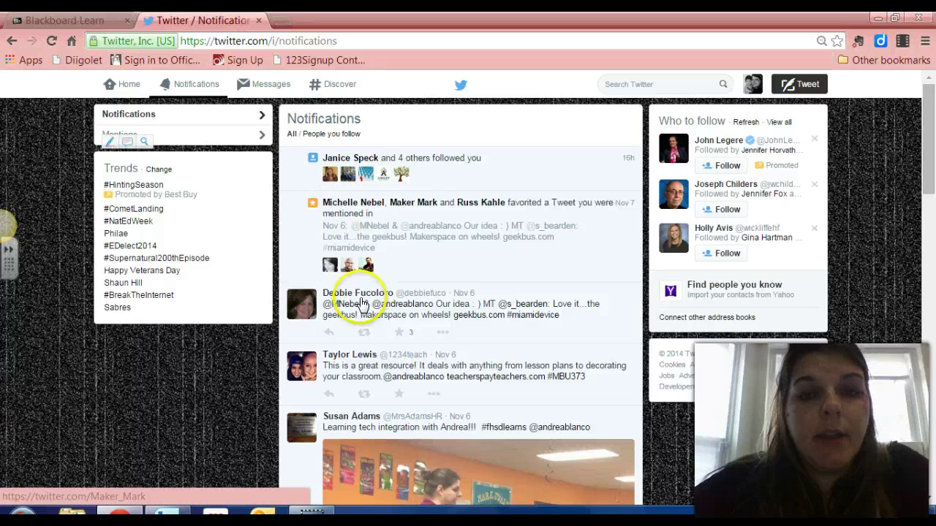
Look through the notifications, then return to the Home timeline.
scroll(412, 326, "down", 1)
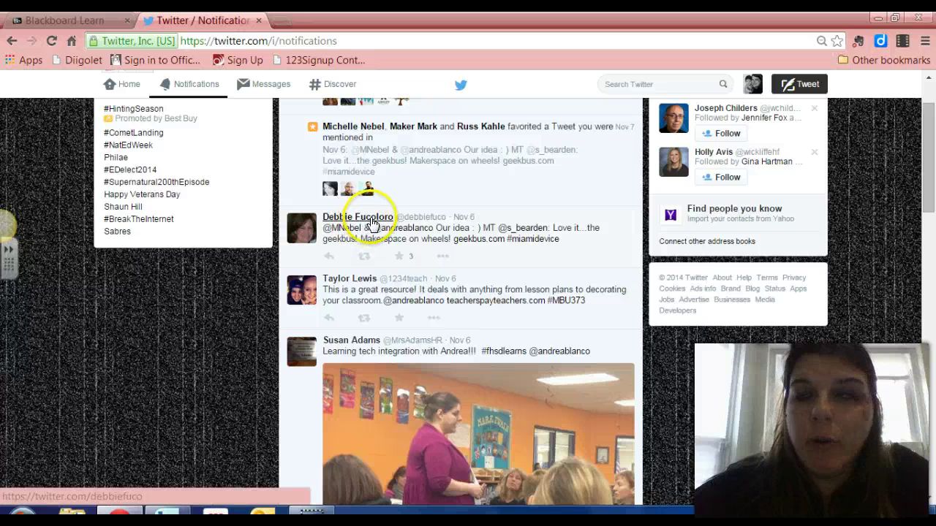
scroll(377, 223, "up", 2)
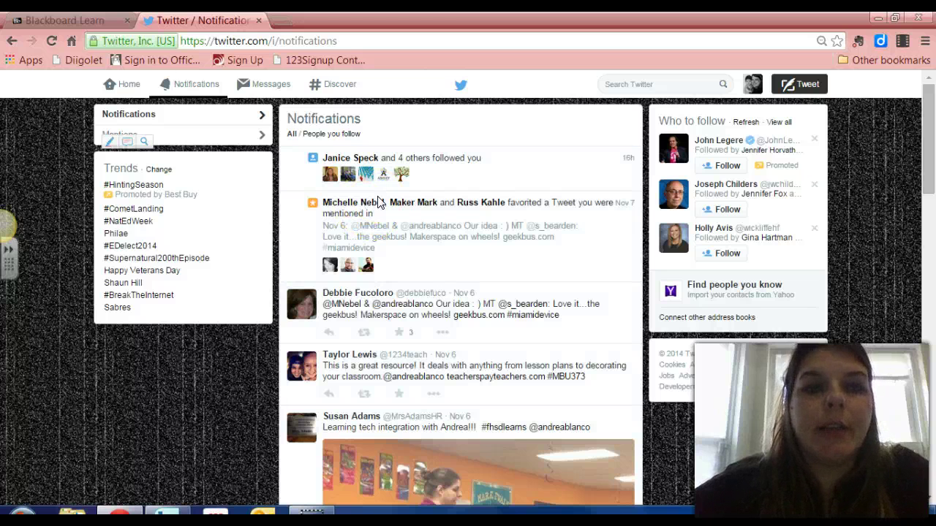
left_click(119, 84)
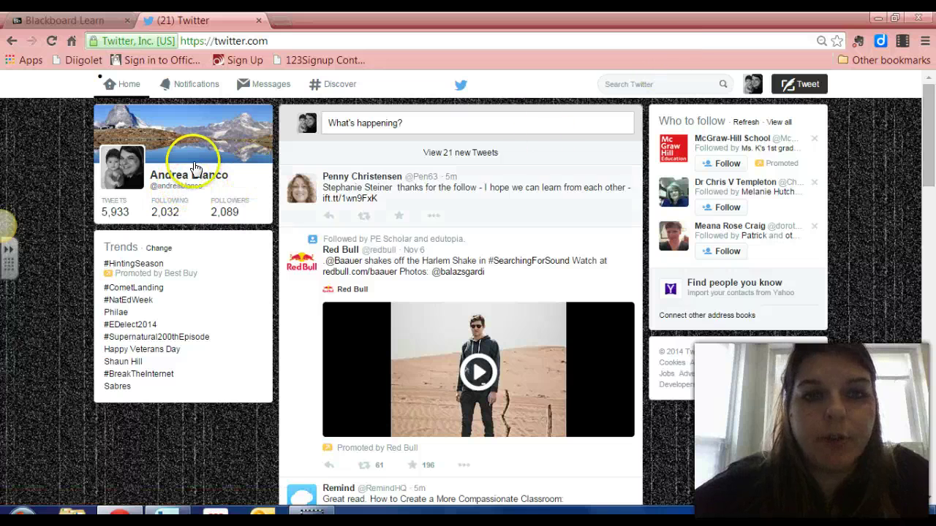
View your own Twitter profile page, then close the Twitter tab.
left_click(177, 188)
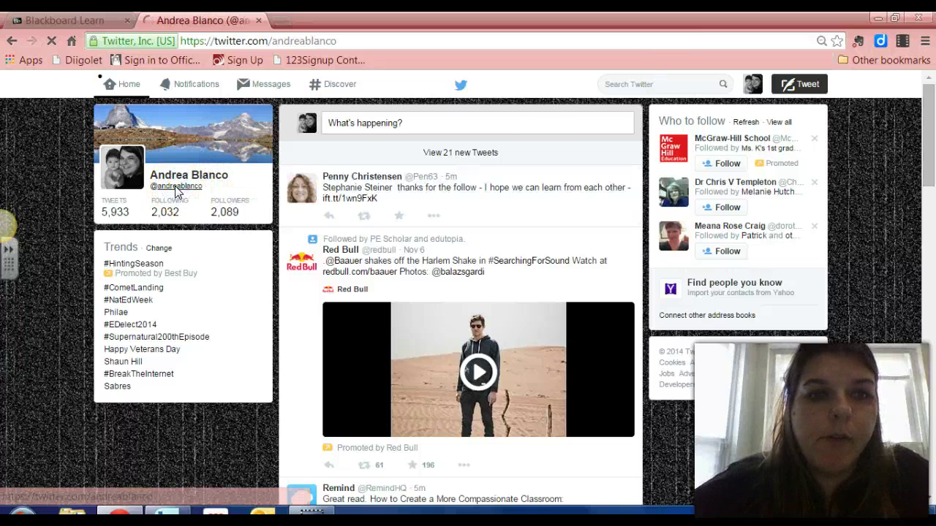
scroll(314, 219, "down", 2)
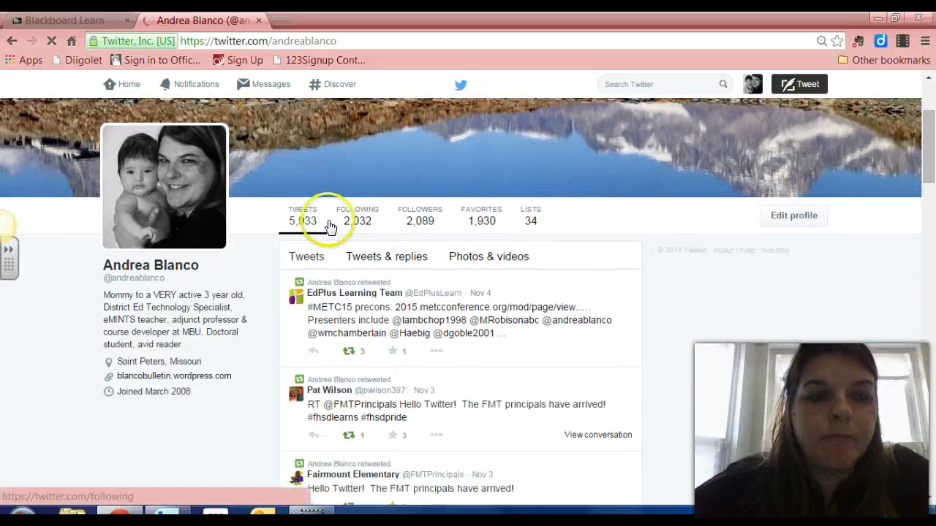
scroll(148, 311, "down", 1)
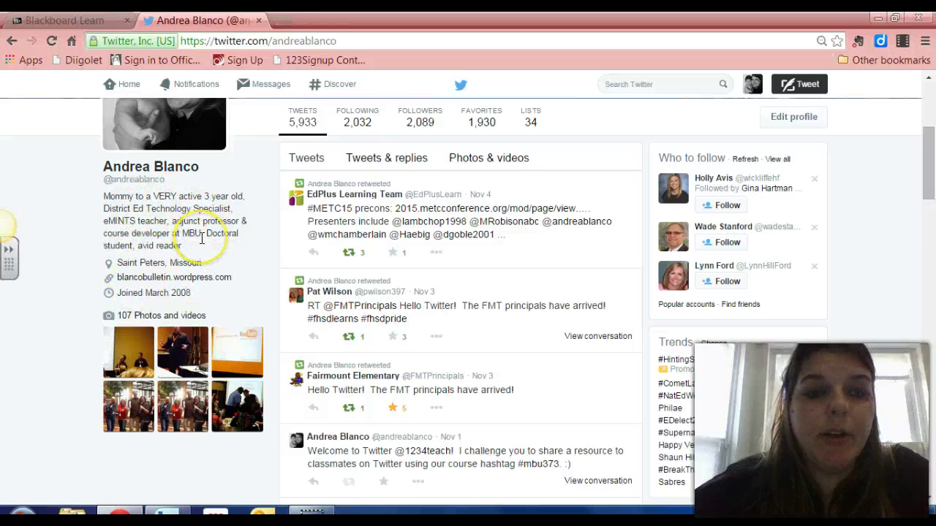
scroll(201, 237, "up", 3)
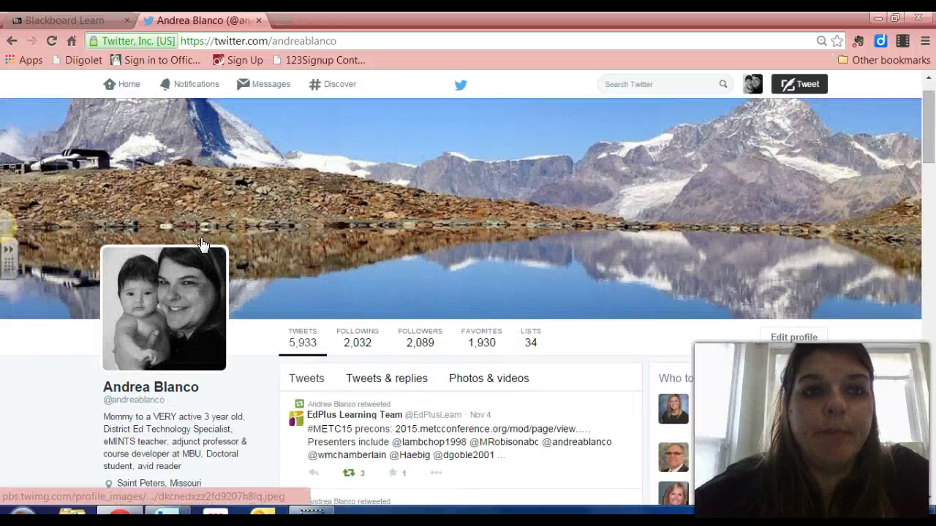
left_click(258, 20)
Load diigo.com in a new tab to show My Library.
left_click(152, 20)
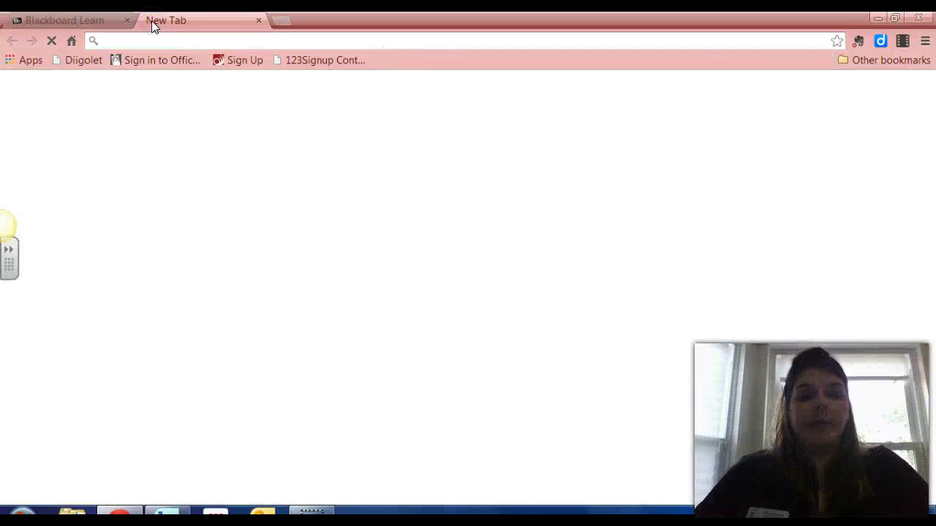
type("diigo.c")
key("Return")
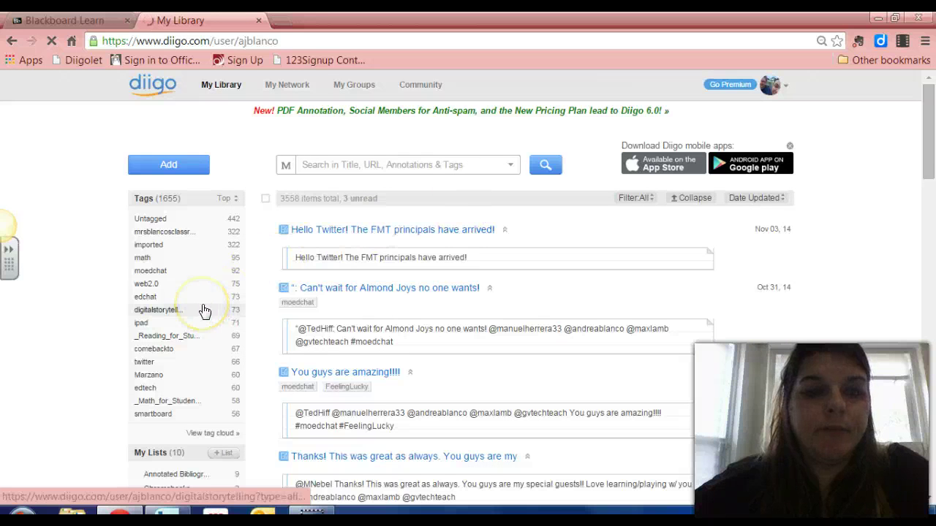
Scroll to the bottom of My Library and choose another bookmarks page.
scroll(205, 311, "down", 1)
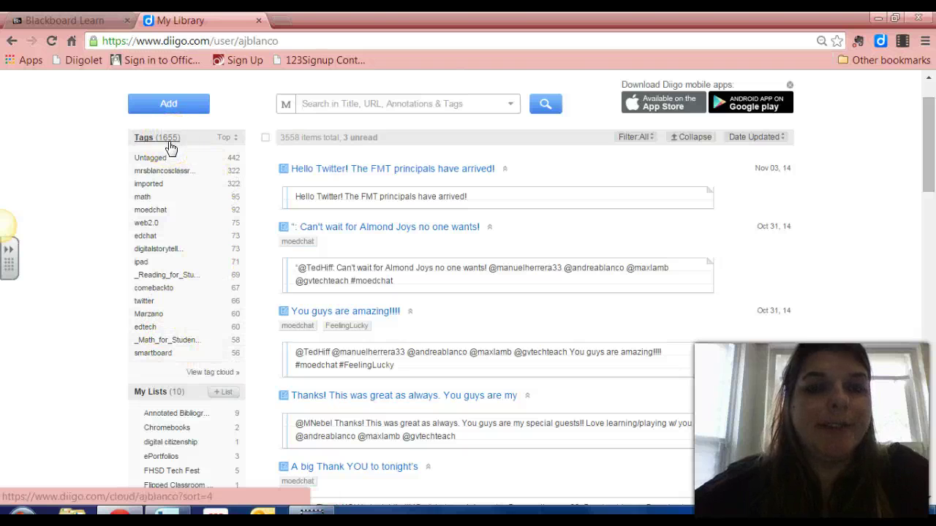
scroll(179, 296, "down", 4)
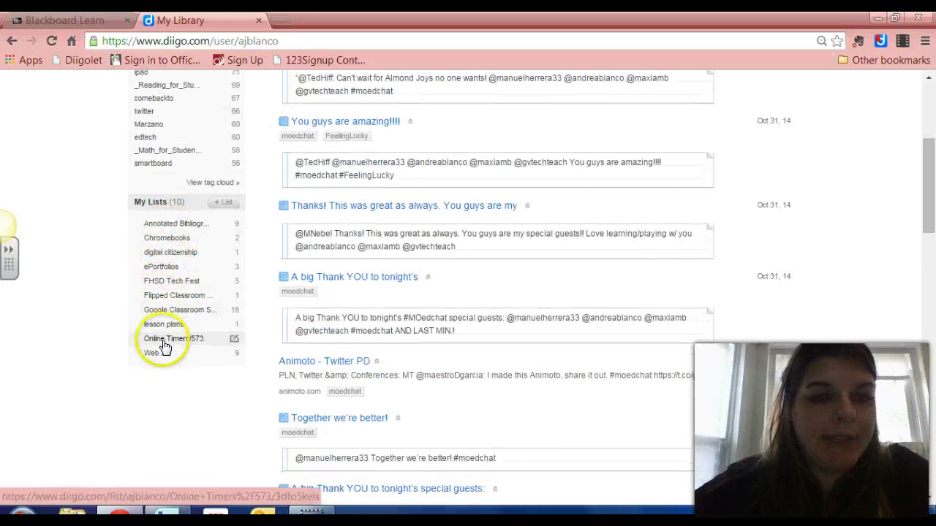
scroll(371, 355, "down", 12)
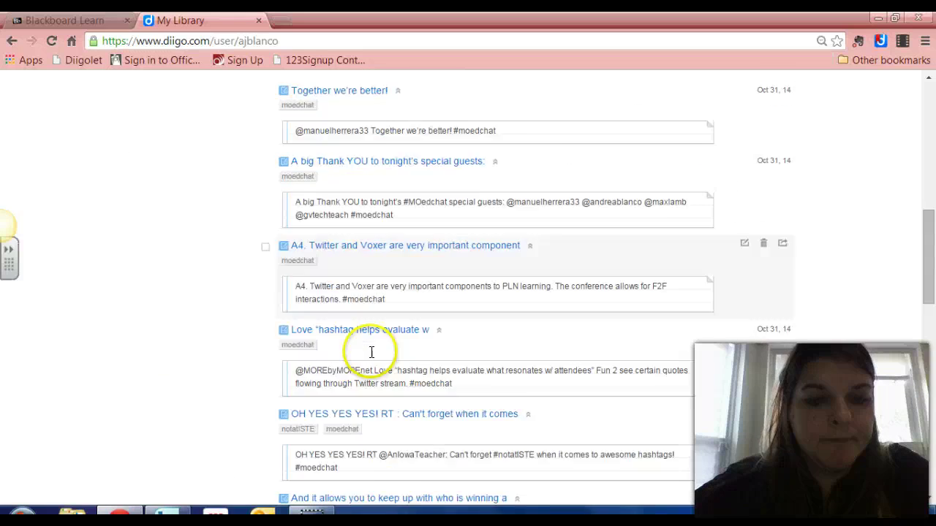
scroll(370, 355, "down", 5)
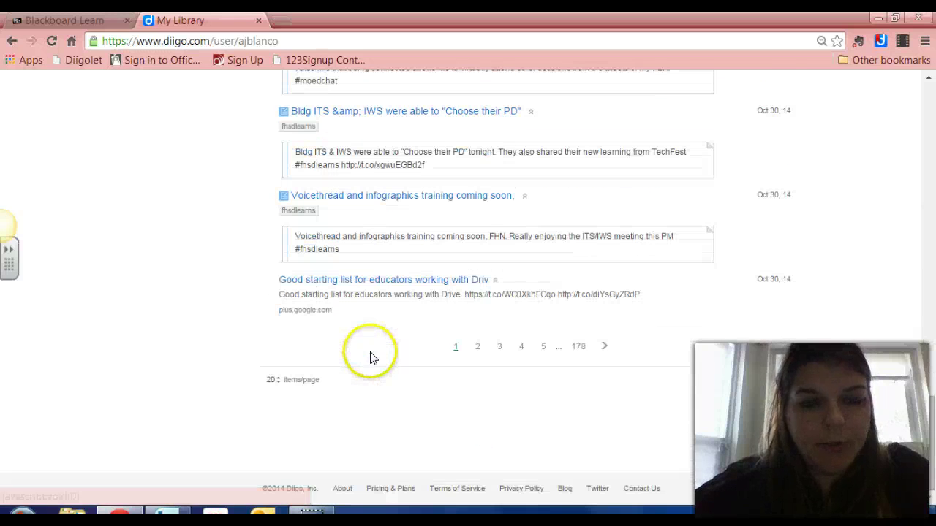
left_click(497, 347)
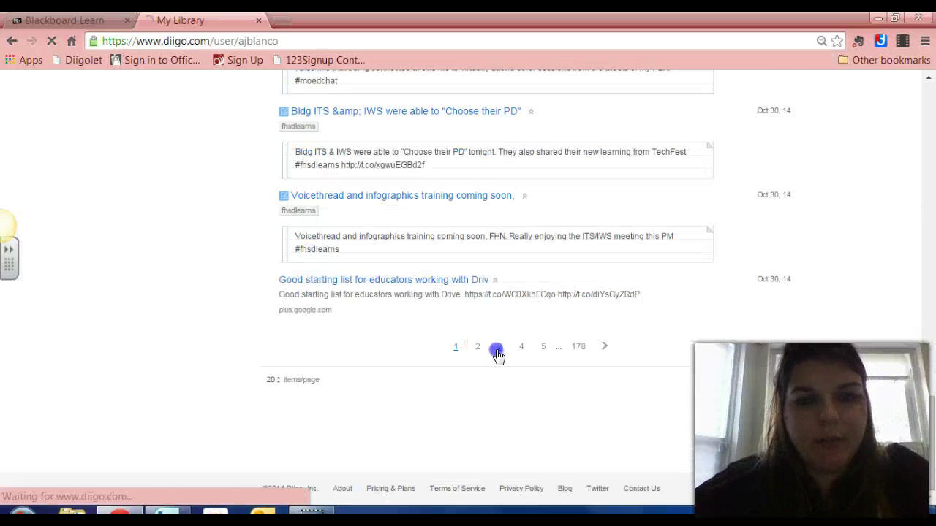
Move to the next library page and scroll down to its pagination.
left_click(499, 348)
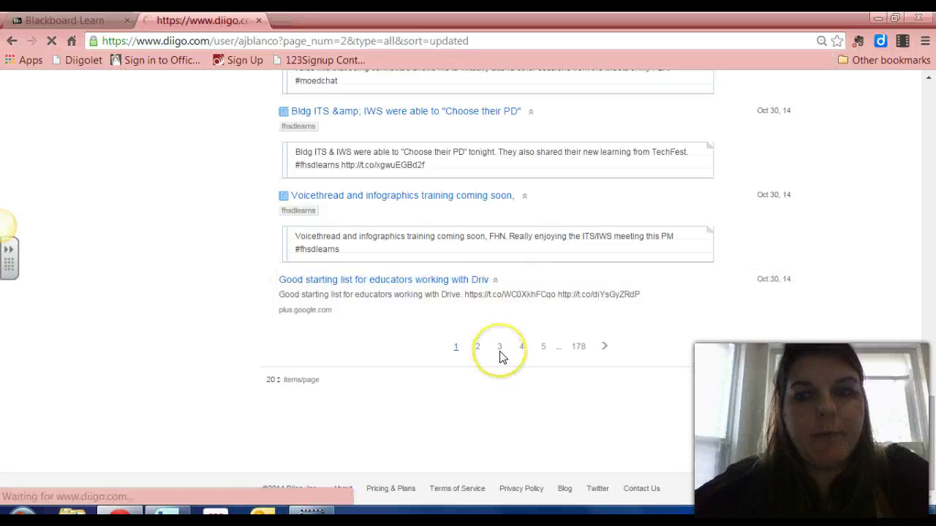
scroll(500, 356, "down", 7)
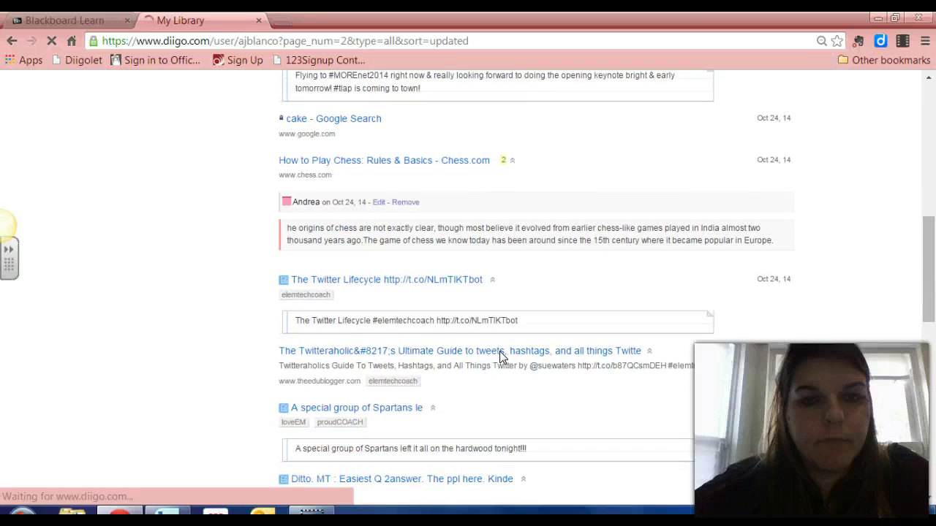
scroll(500, 357, "down", 5)
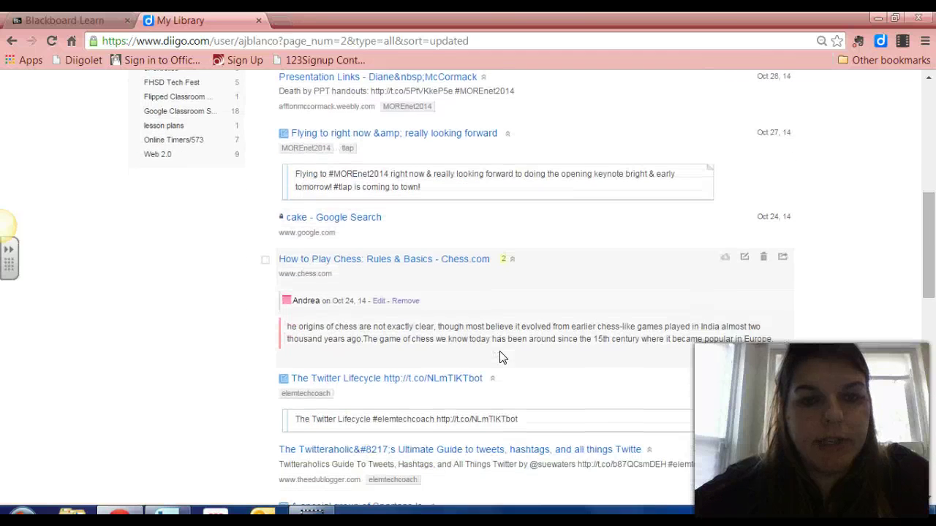
scroll(500, 357, "down", 5)
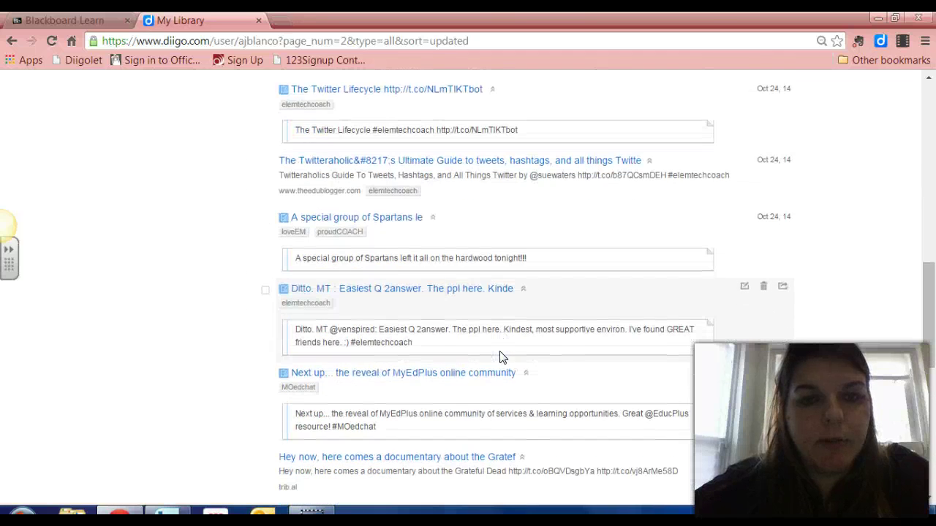
scroll(500, 357, "down", 3)
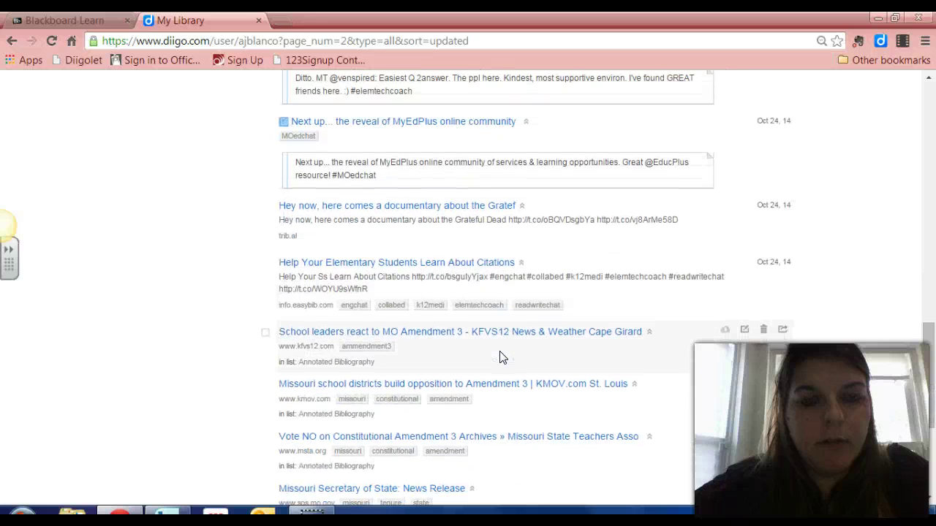
scroll(500, 357, "down", 3)
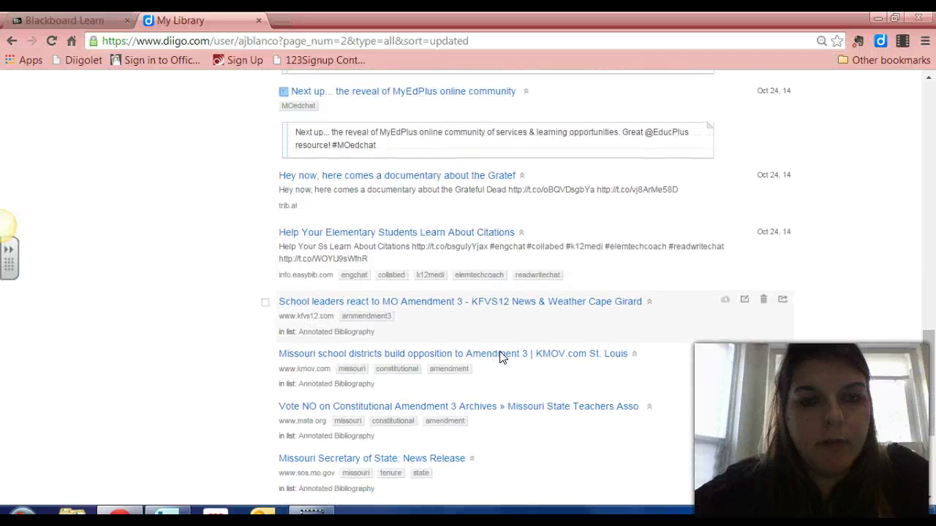
Try to jump to bookmark pages 4 and 5.
left_click(527, 358)
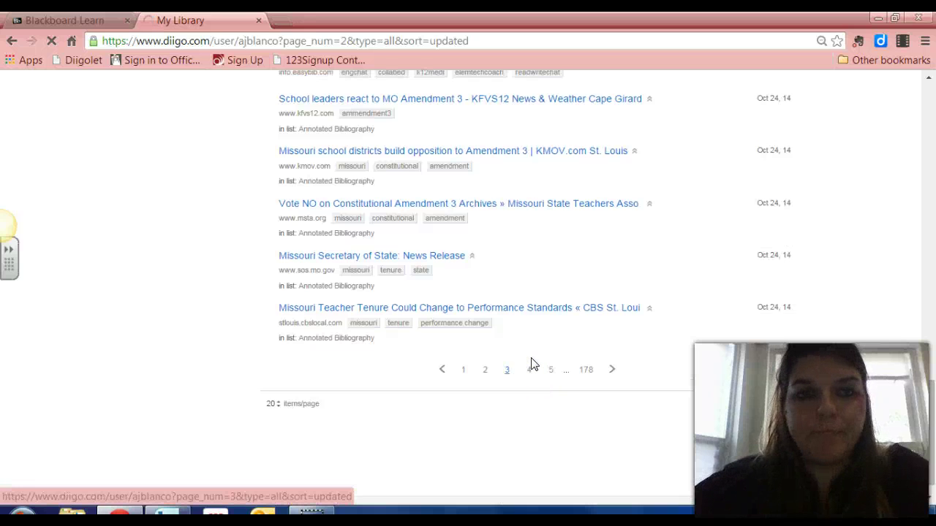
left_click(530, 370)
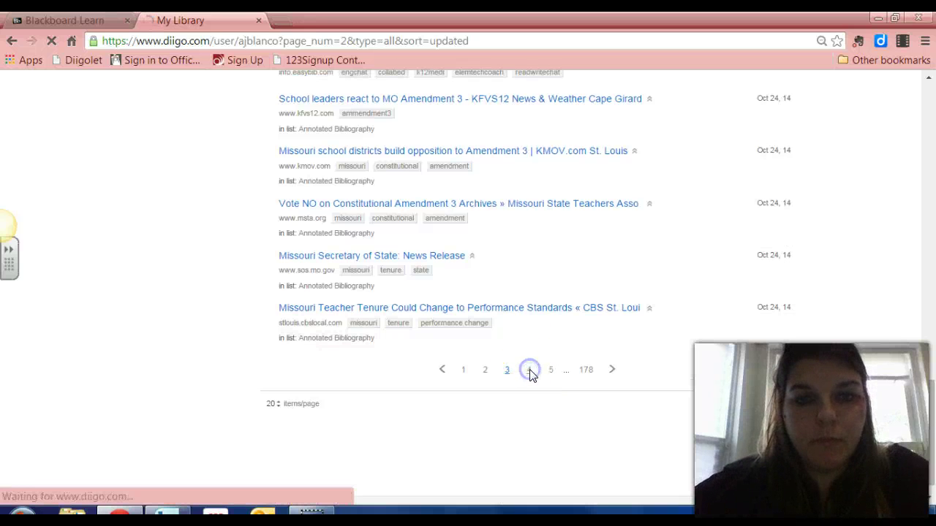
left_click(551, 375)
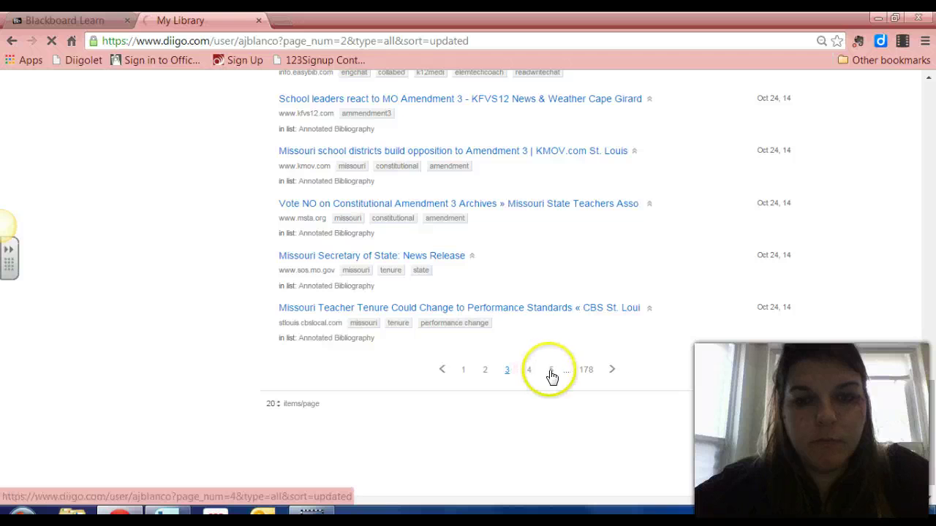
left_click(552, 374)
left_click(556, 366)
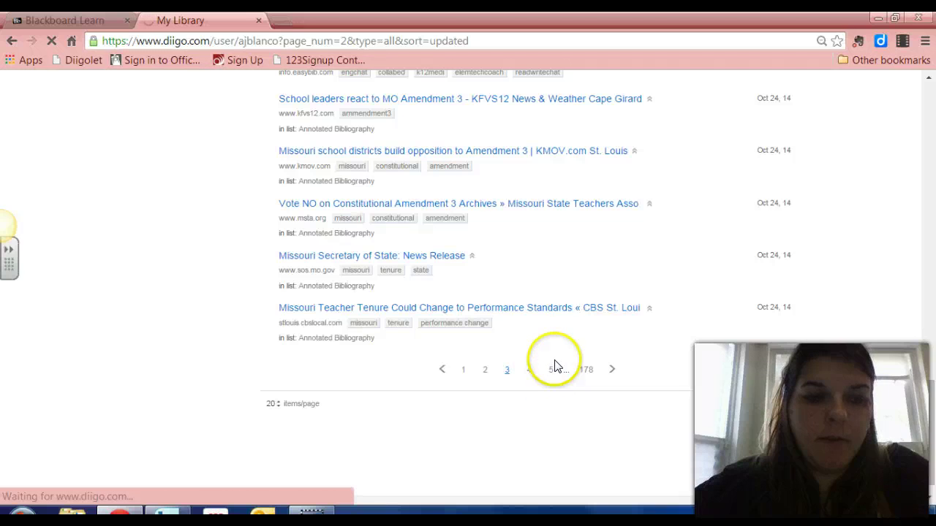
left_click(561, 376)
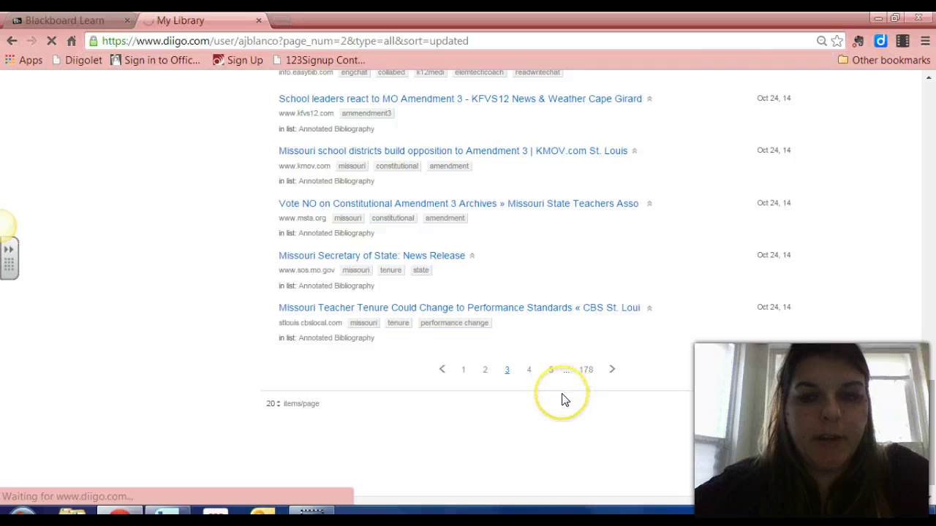
left_click(549, 372)
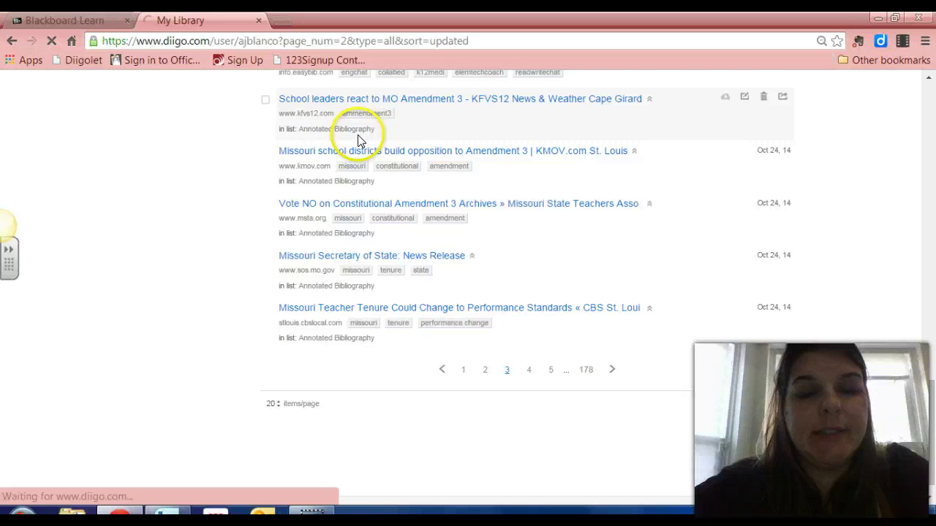
Advance through further bookmark pages with the next arrow.
double_click(364, 115)
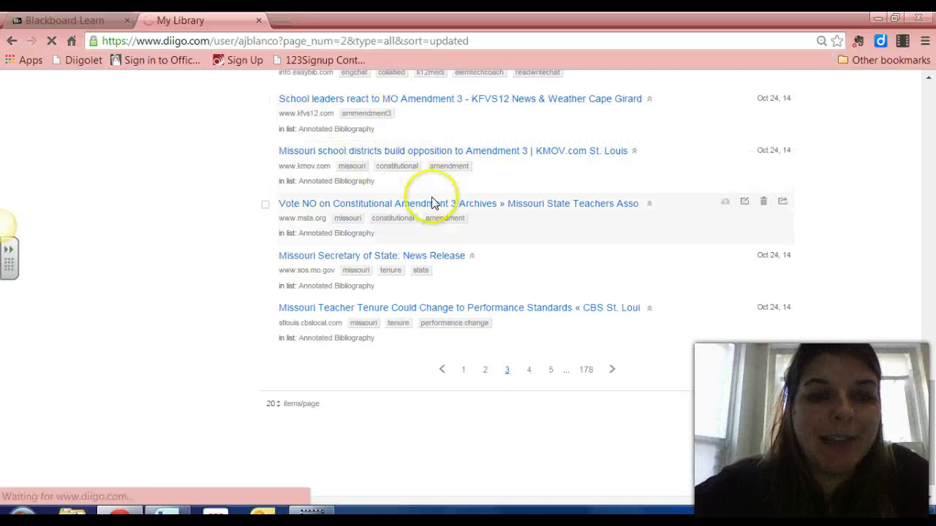
left_click(612, 369)
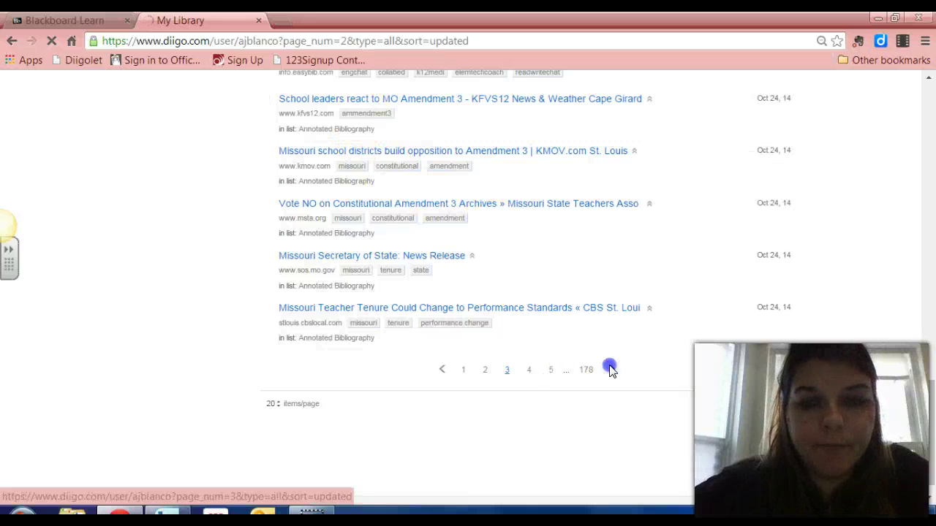
left_click(612, 371)
left_click(669, 380)
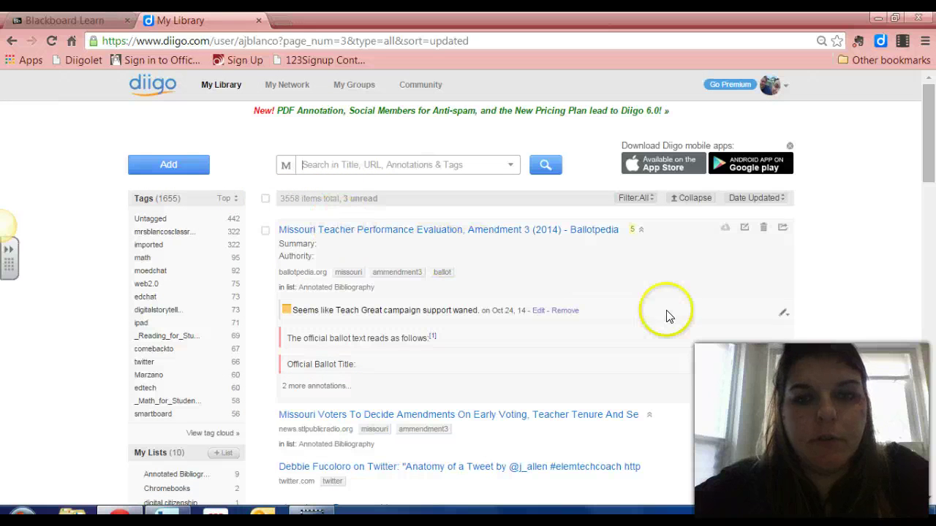
Filter the library by the ProjectBasedLearning tag and open the Diigo extension menu.
scroll(746, 328, "down", 2)
scroll(746, 330, "down", 2)
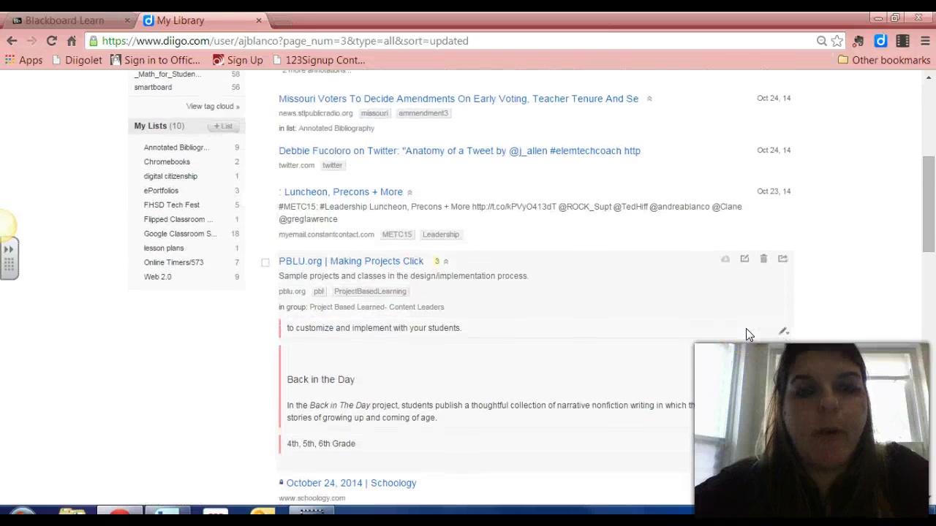
scroll(745, 330, "down", 1)
scroll(746, 329, "down", 2)
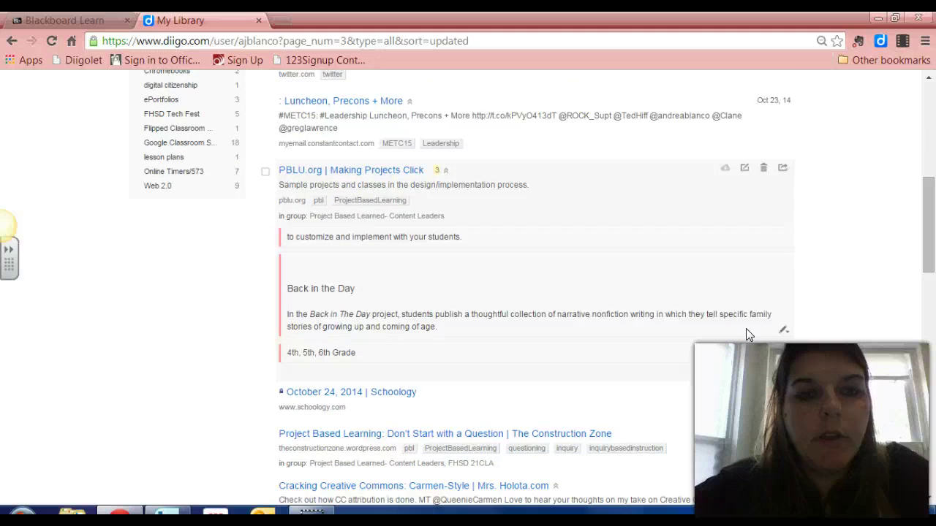
scroll(746, 330, "down", 2)
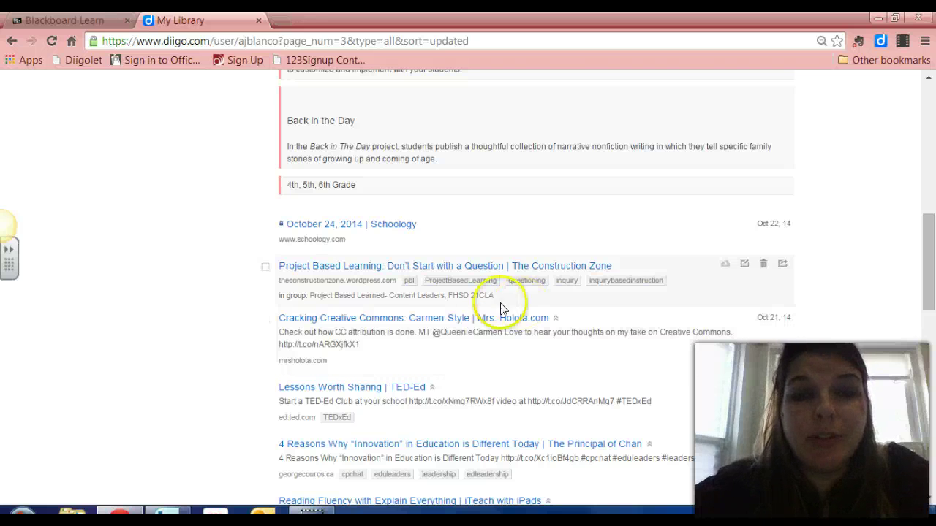
left_click(437, 287)
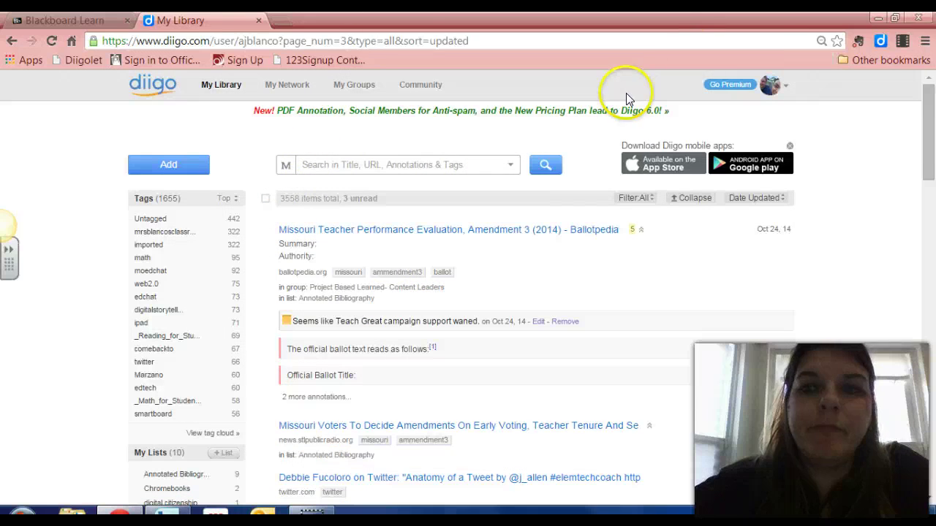
left_click(882, 42)
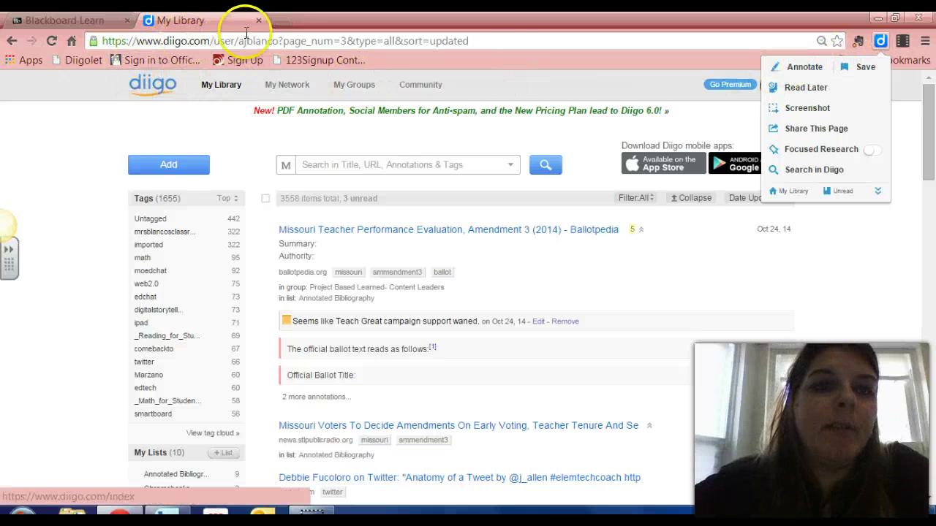
Load cnn.com in the current tab and launch the Diigolet annotation toolbar.
left_click(274, 41)
type("cnn")
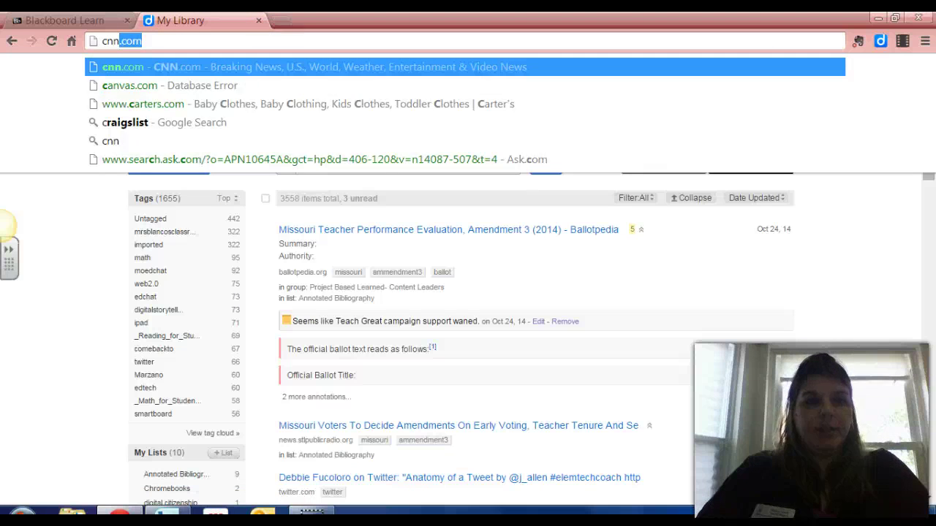
type(".com")
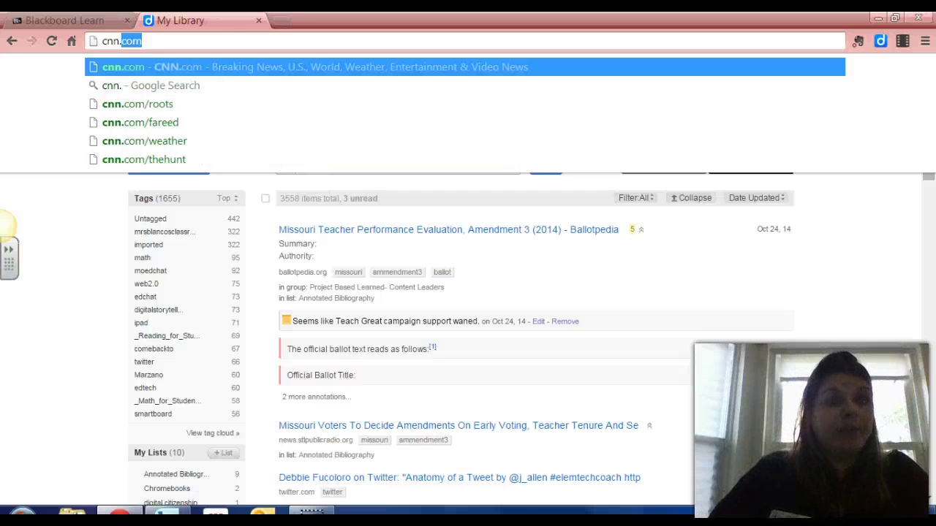
key("Return")
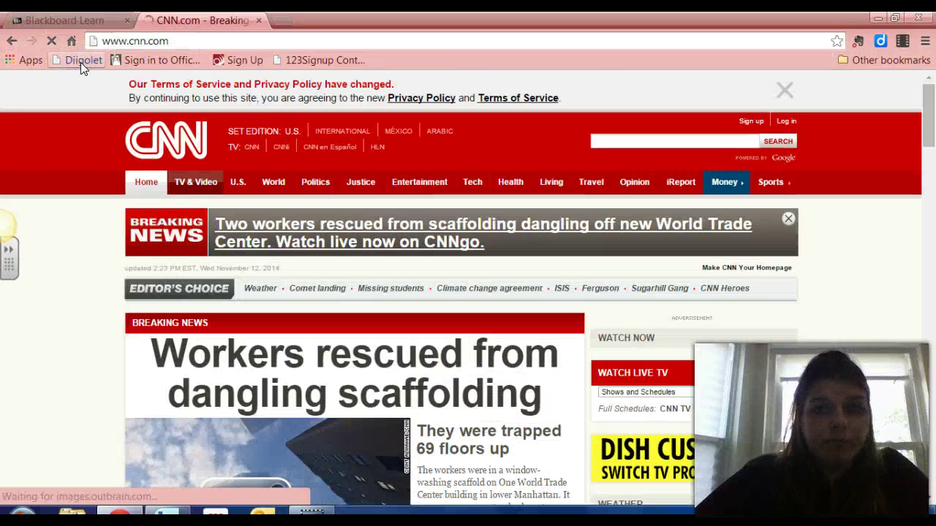
left_click(80, 62)
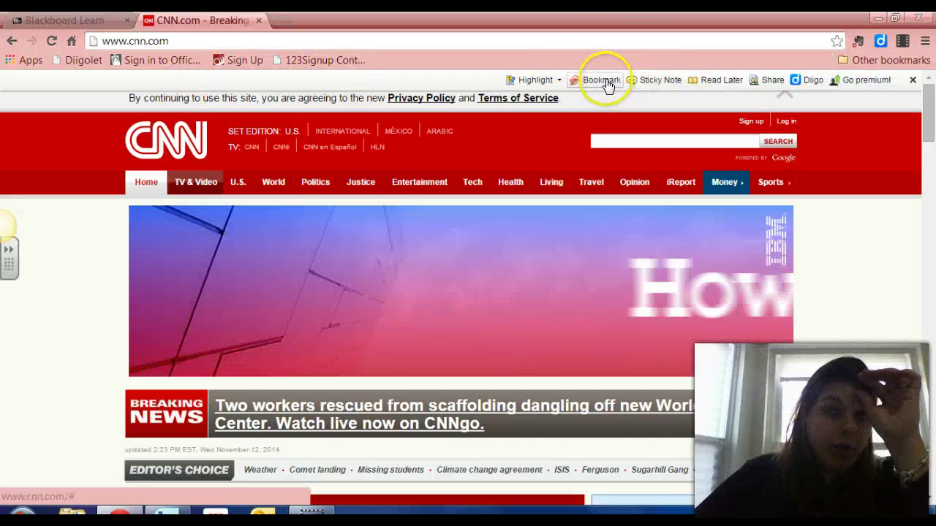
Start a bookmark for the CNN page and make it public by unchecking Private.
left_click(602, 82)
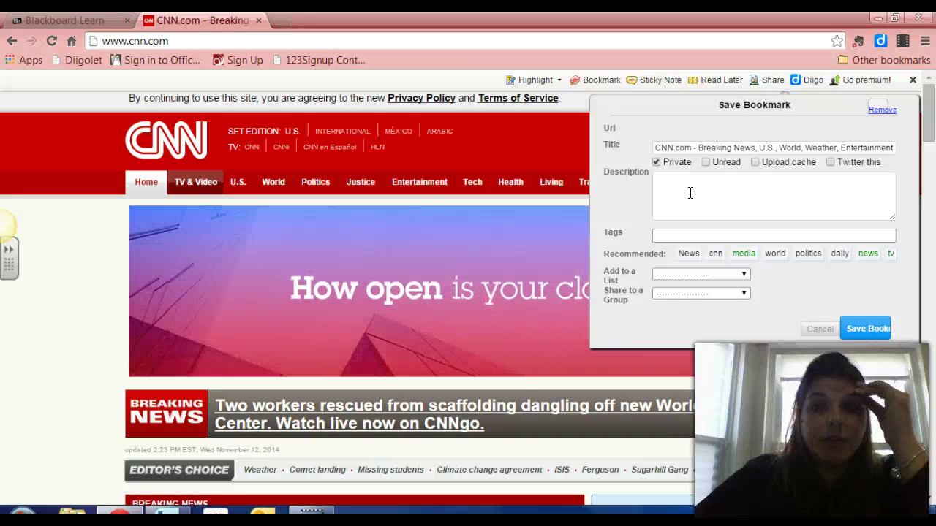
left_click(689, 192)
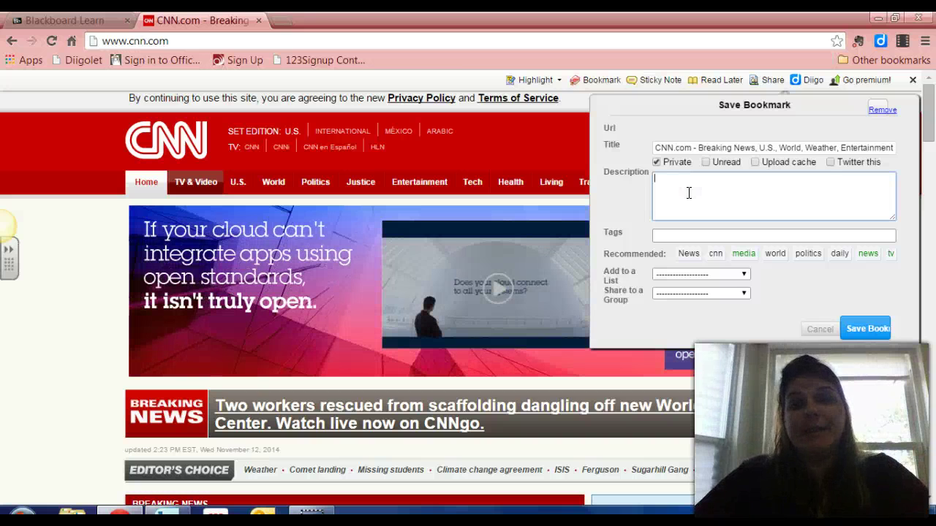
left_click(656, 162)
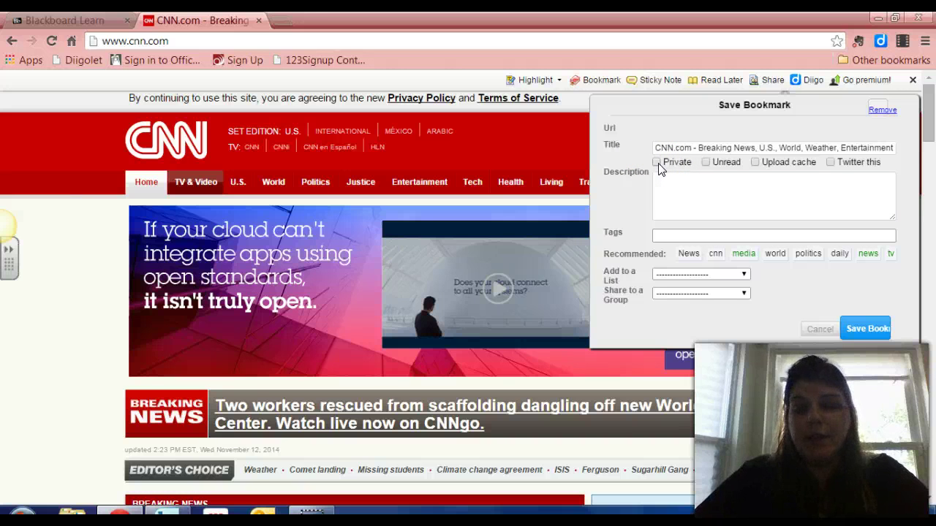
left_click(686, 184)
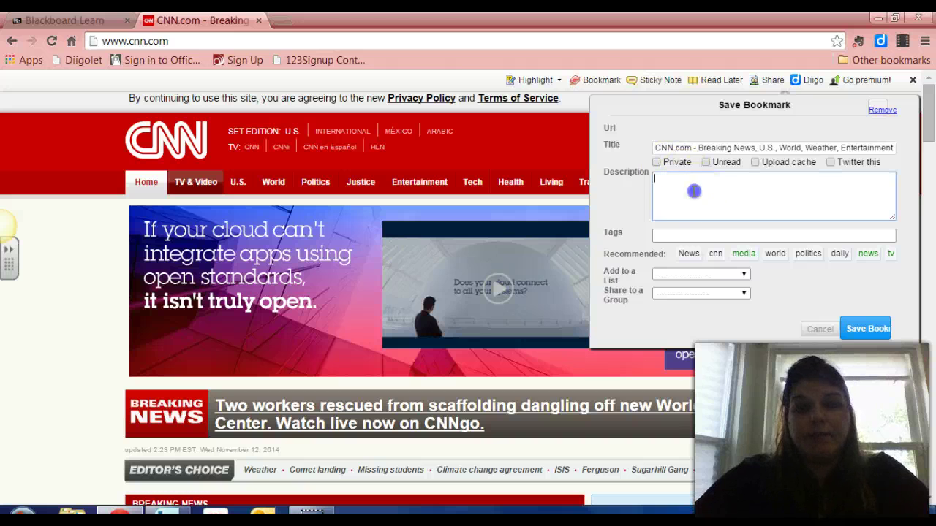
Tag the bookmark news, nonfiction and rescue, then check the Add to a List options.
left_click(693, 236)
type("news ")
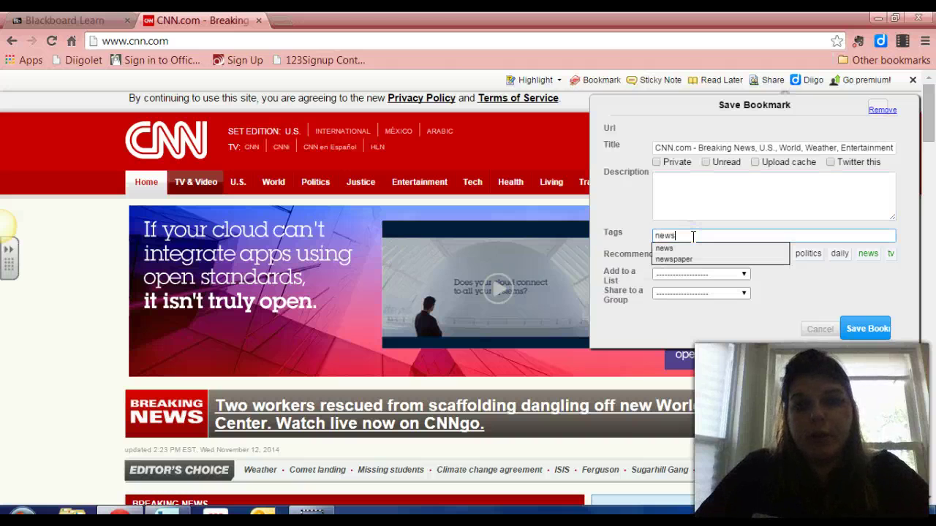
type("nonfiction")
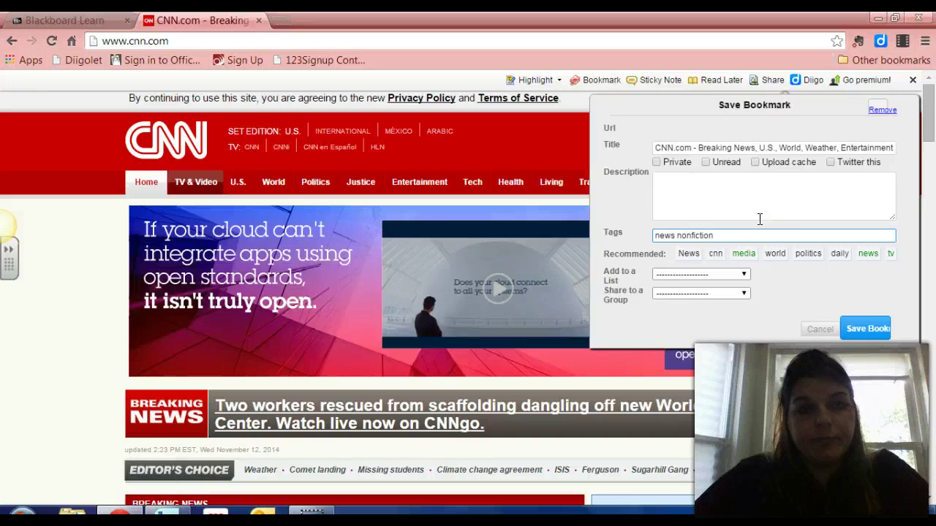
scroll(759, 218, "down", 6)
scroll(759, 218, "down", 4)
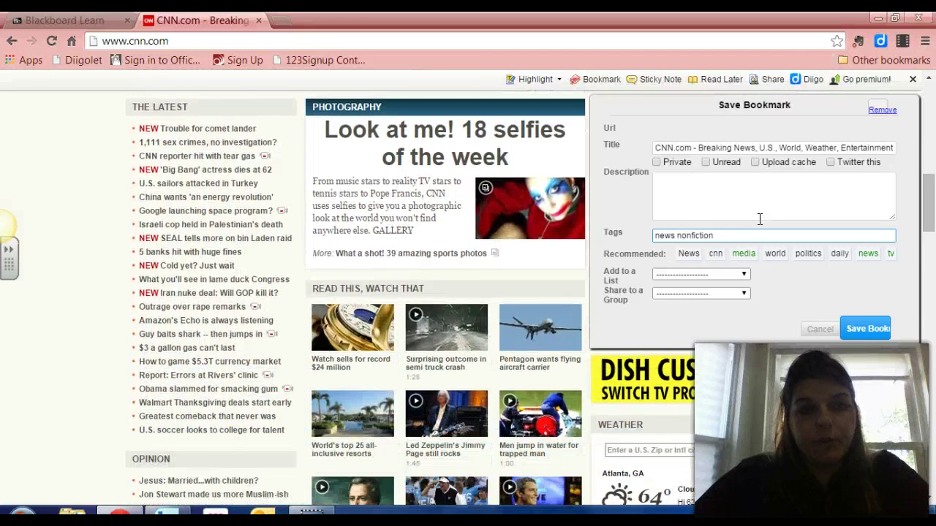
scroll(760, 219, "down", 6)
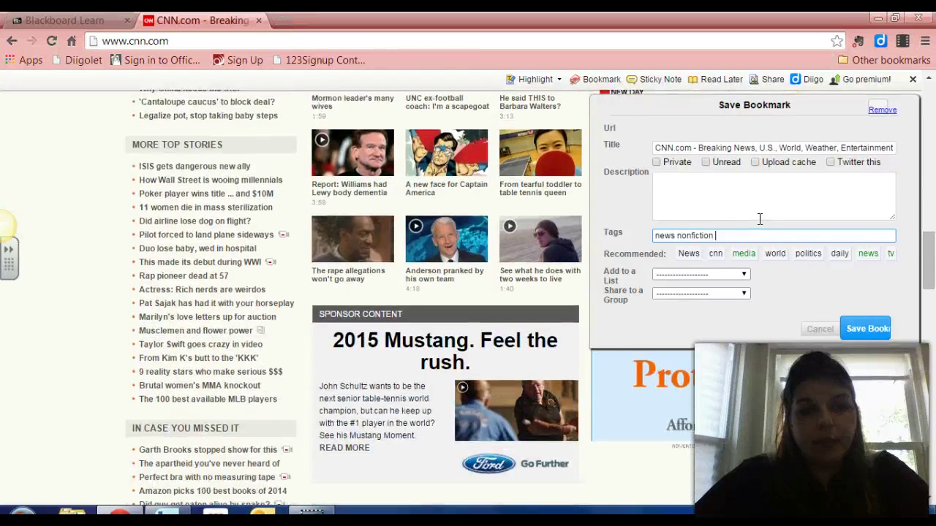
scroll(759, 218, "down", 4)
scroll(760, 219, "up", 6)
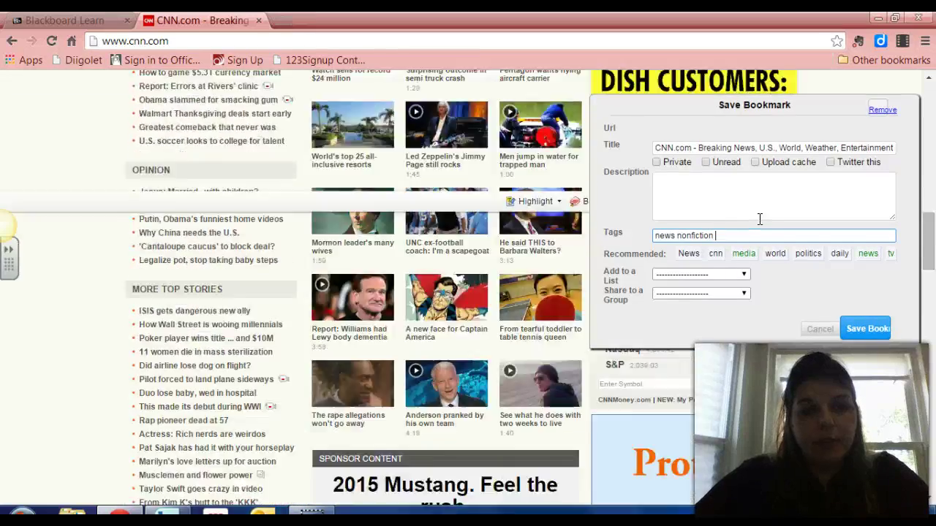
scroll(759, 218, "up", 9)
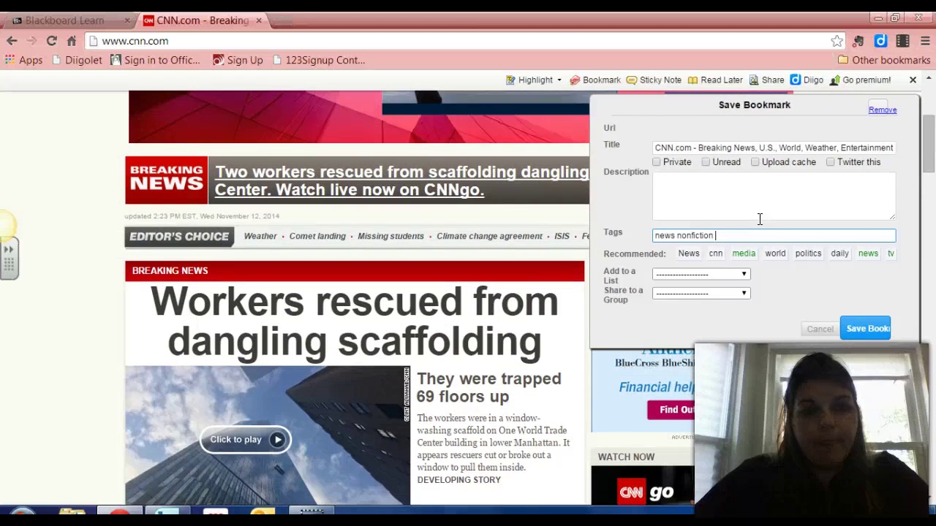
left_click(755, 234)
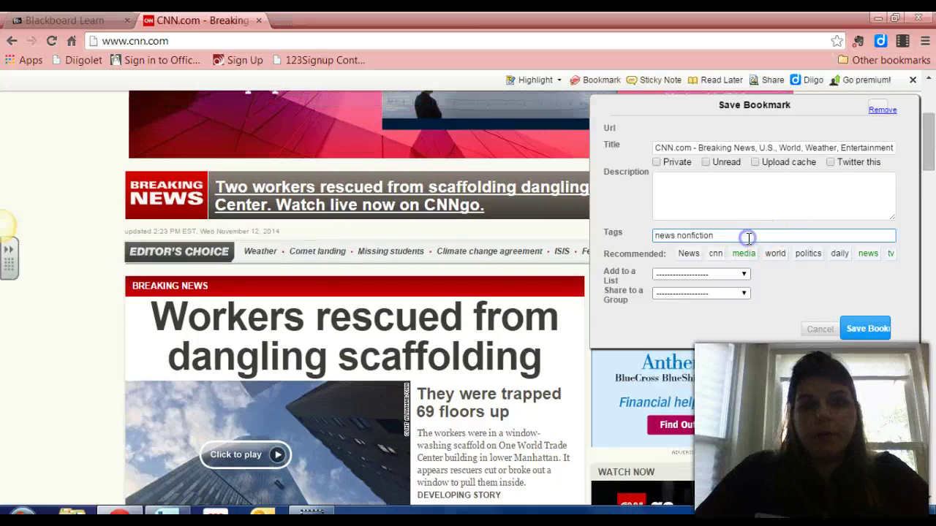
key("BackSpace")
type("cue")
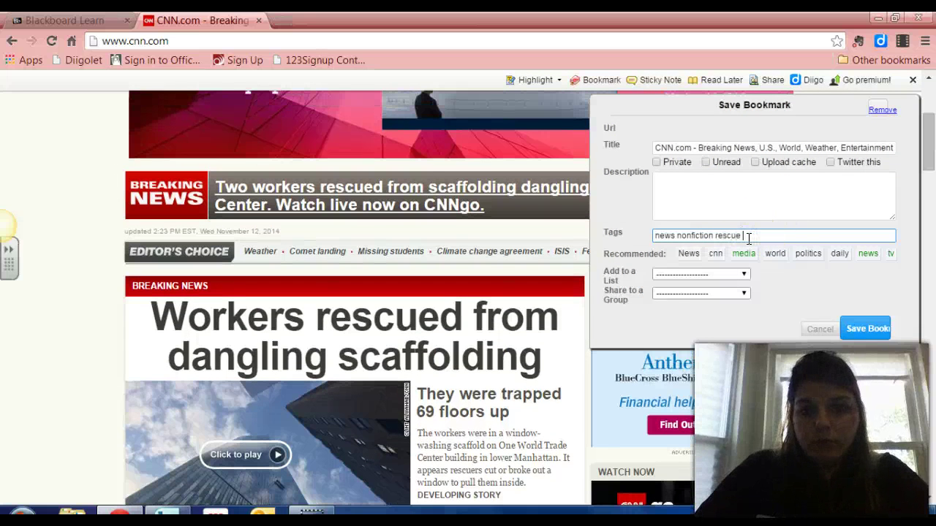
left_click(700, 275)
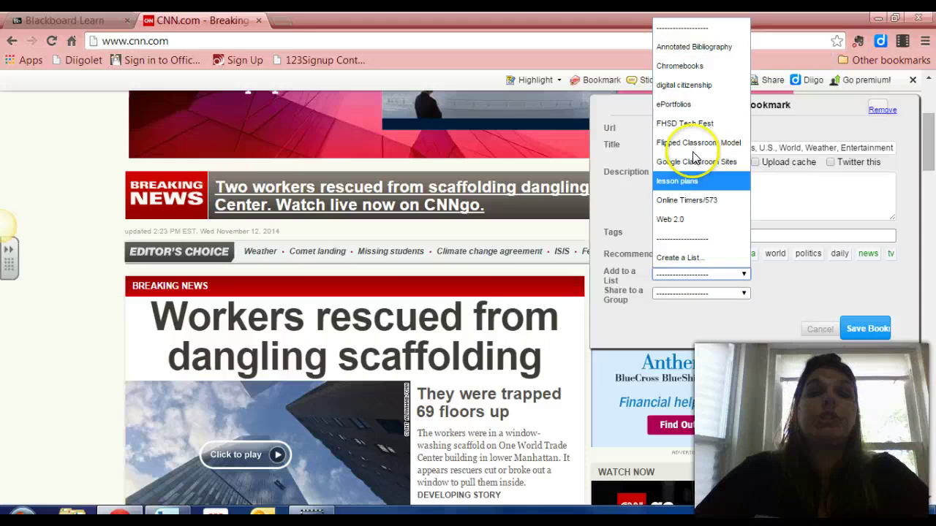
Share the CNN bookmark with the MBU573 group and save it.
left_click(695, 300)
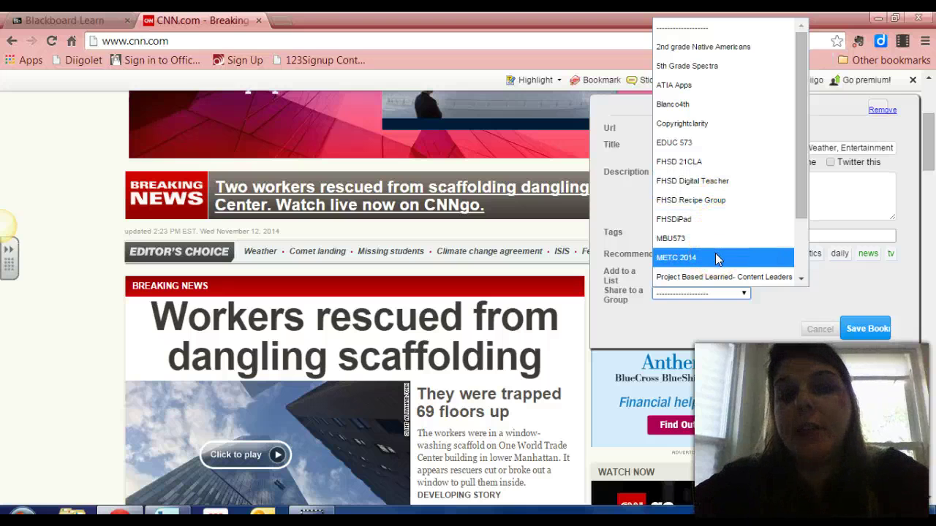
left_click(791, 278)
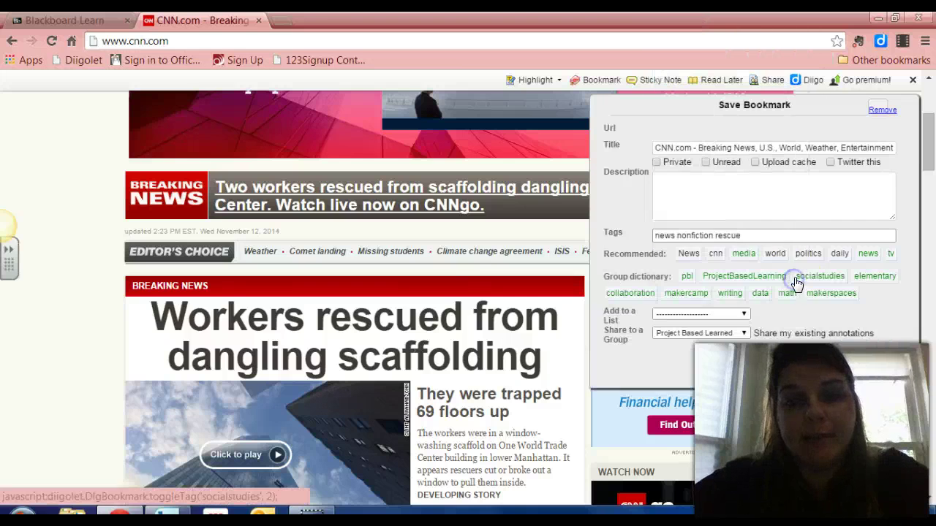
left_click(744, 334)
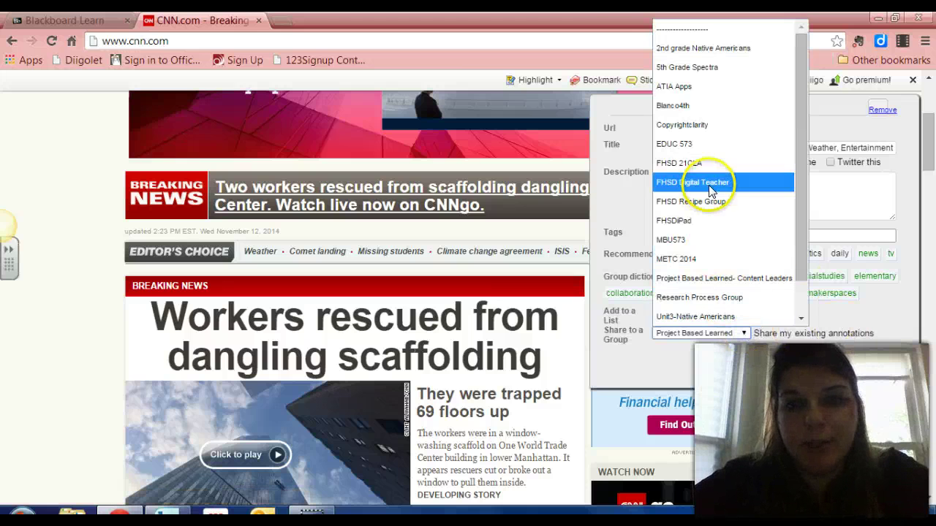
left_click(696, 241)
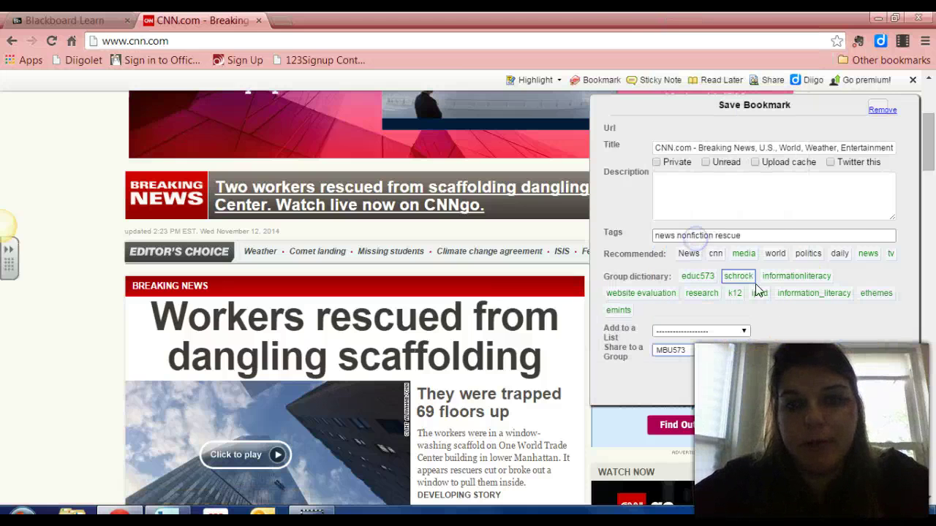
left_click(870, 378)
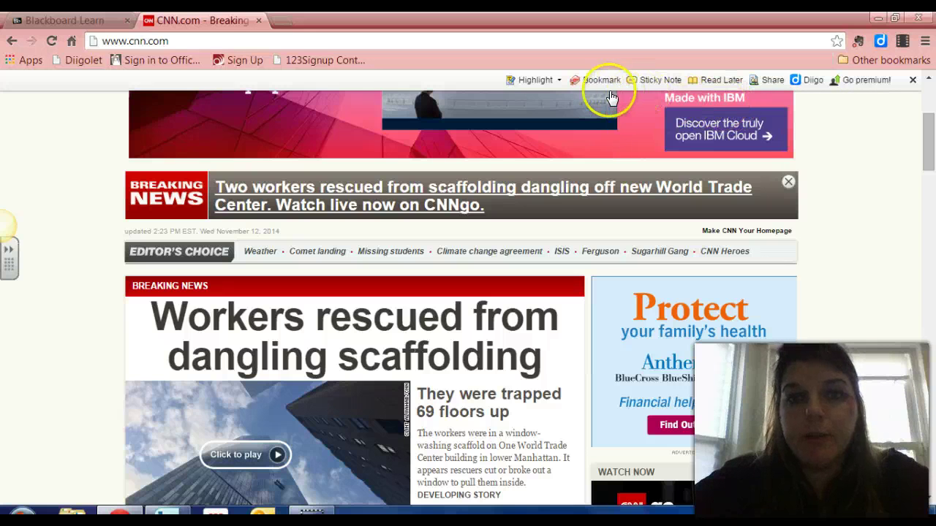
Share the bookmarked CNN.com page from the Diigo toolbar to Twitter in a maximized popup.
left_click(771, 91)
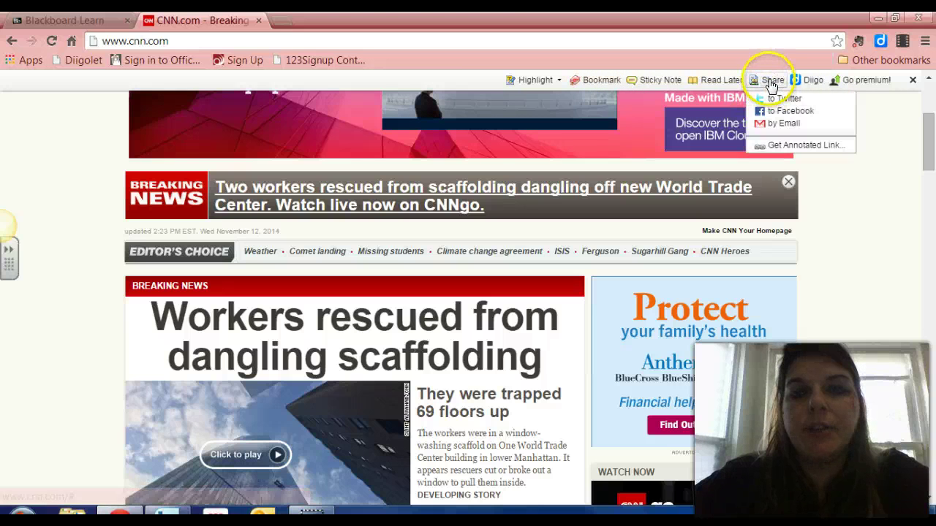
left_click(770, 103)
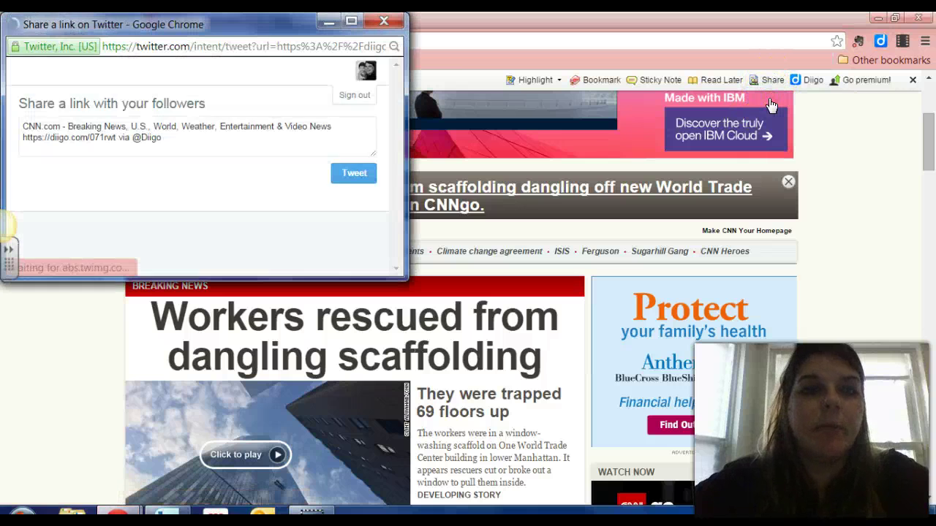
left_click(351, 21)
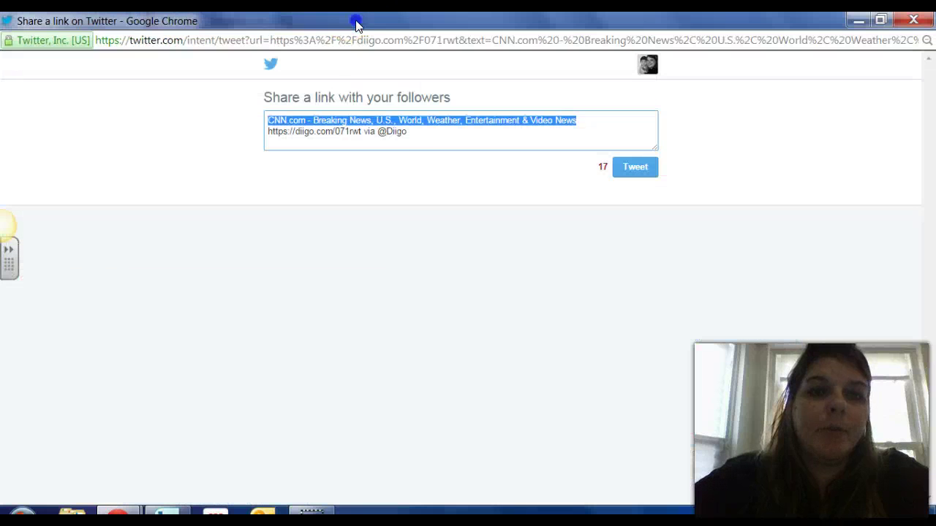
left_click(414, 130)
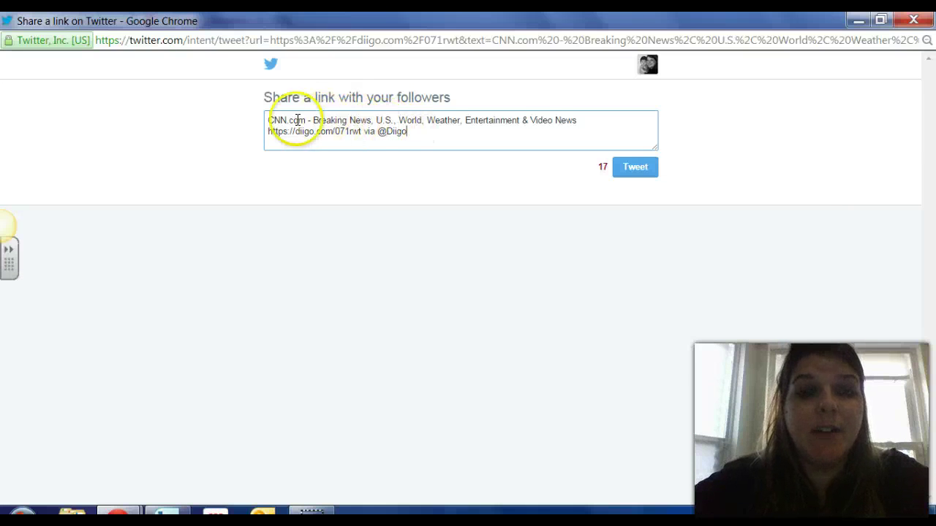
left_click_drag(273, 120, 424, 133)
left_click(426, 131)
type("#mble")
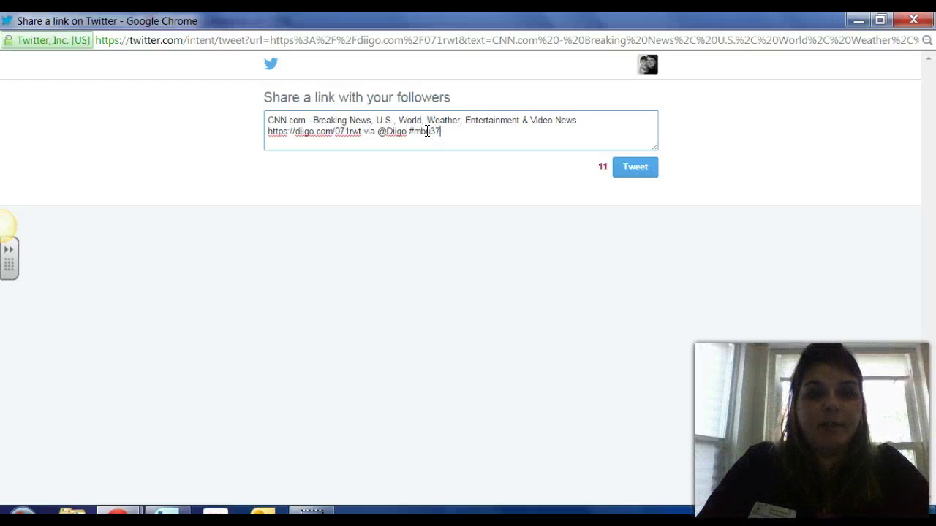
left_click(485, 133)
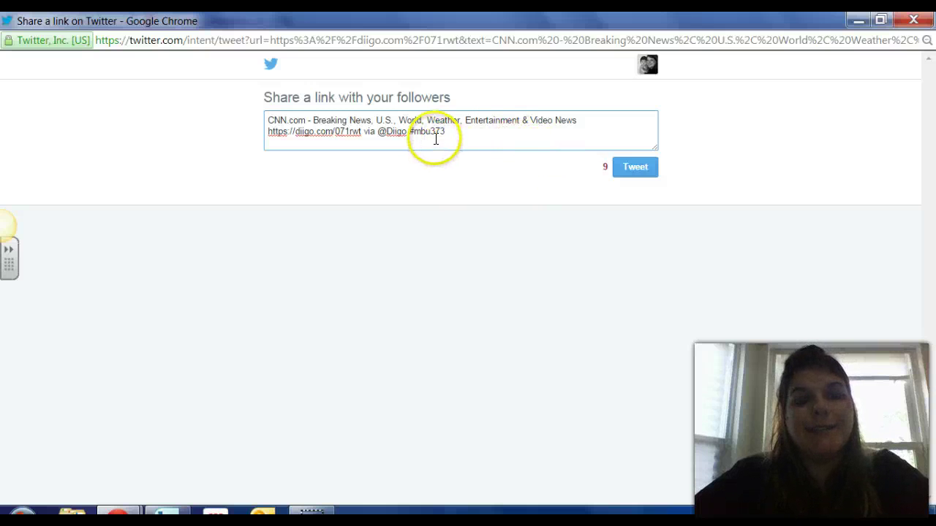
left_click(646, 175)
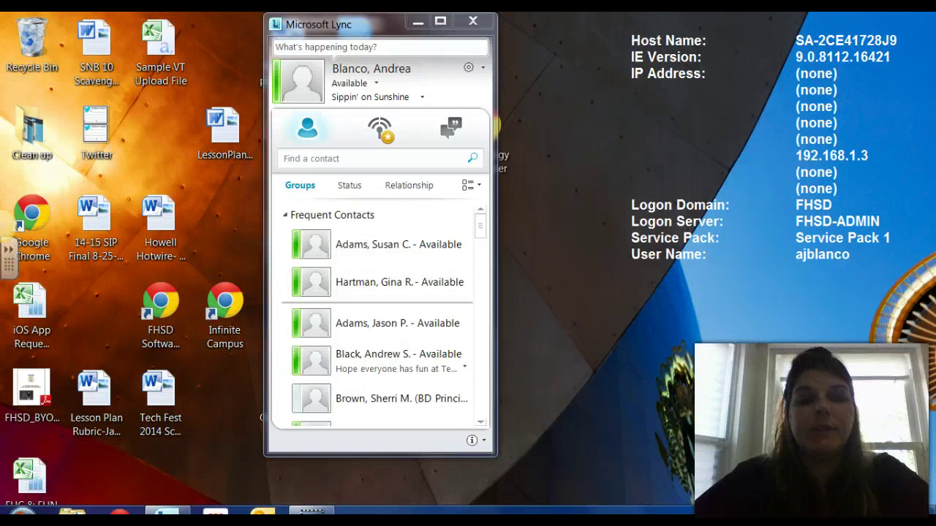
Close the Microsoft Lync window and bring up Chrome from the taskbar.
left_click(473, 21)
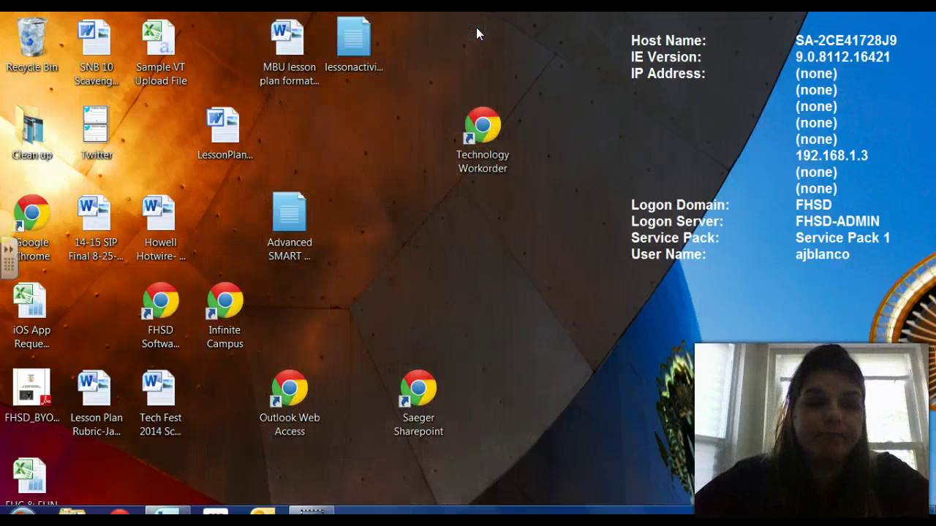
left_click(122, 510)
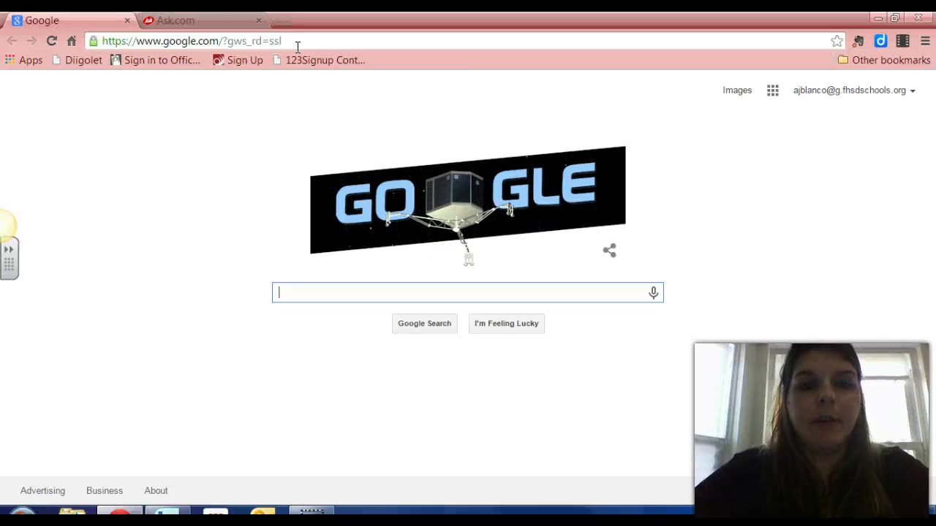
Go to blackboard.mobap.edu and open the Technology and Instructional Media course.
left_click(298, 46)
type("blackboard.mo")
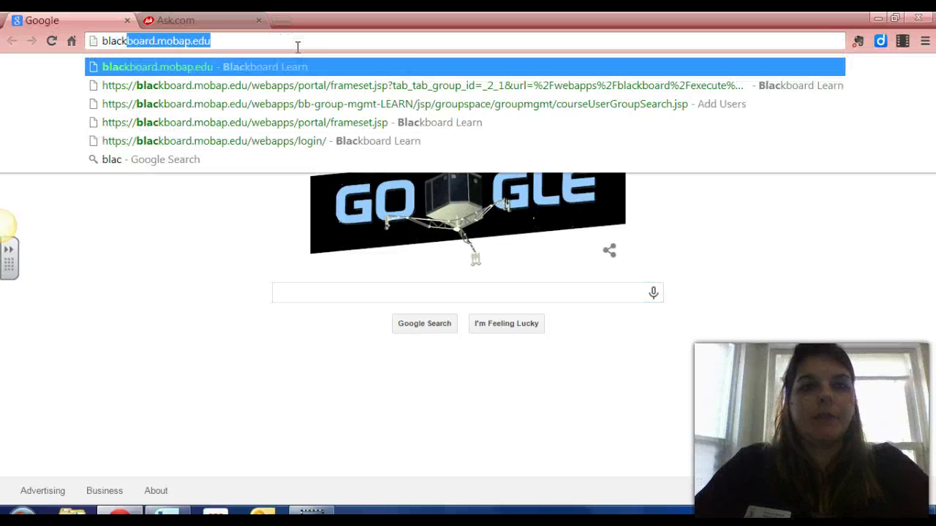
type("bap.edu")
key("Return")
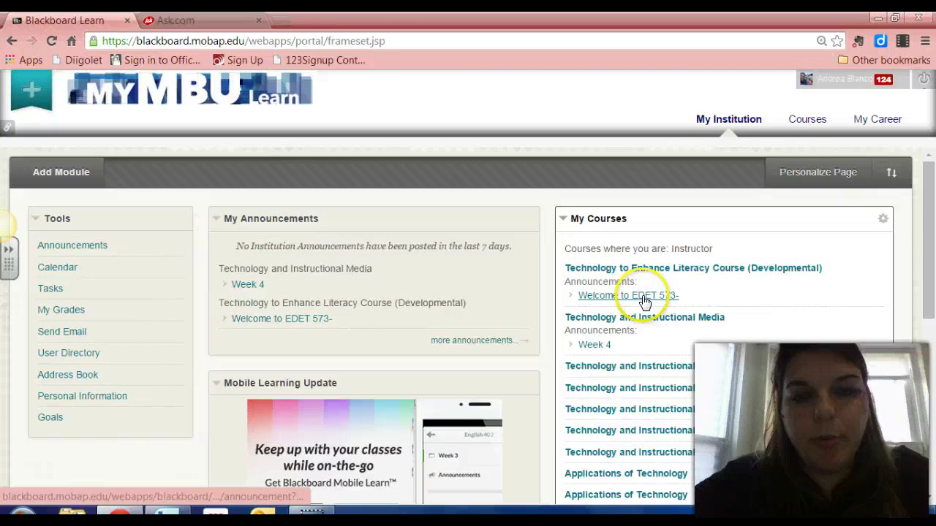
scroll(642, 298, "down", 3)
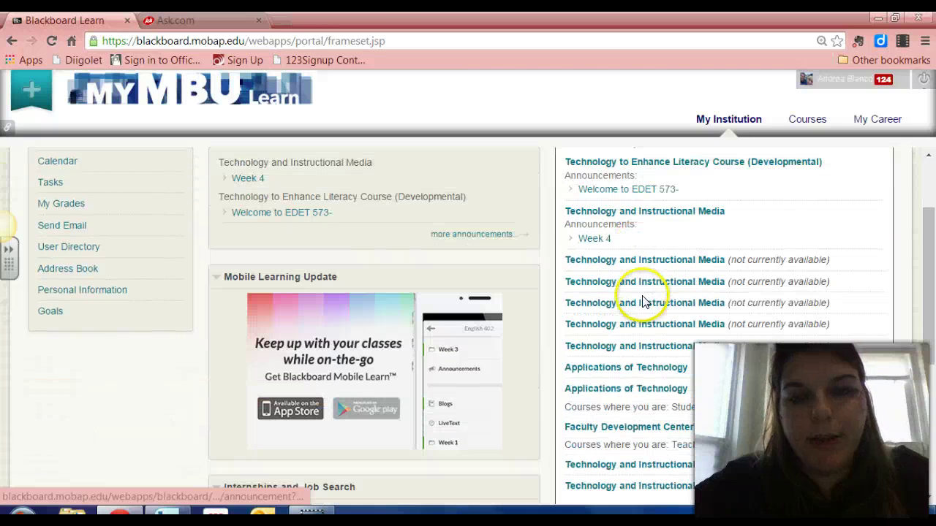
left_click(648, 213)
left_click(334, 278)
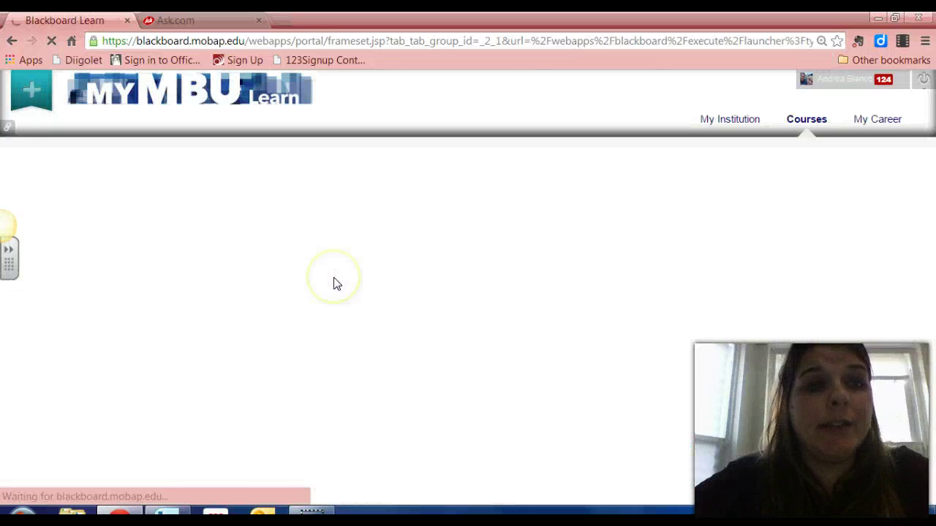
Open the course's Discussions and enter the Course Assignments forum.
scroll(333, 282, "down", 2)
left_click(89, 317)
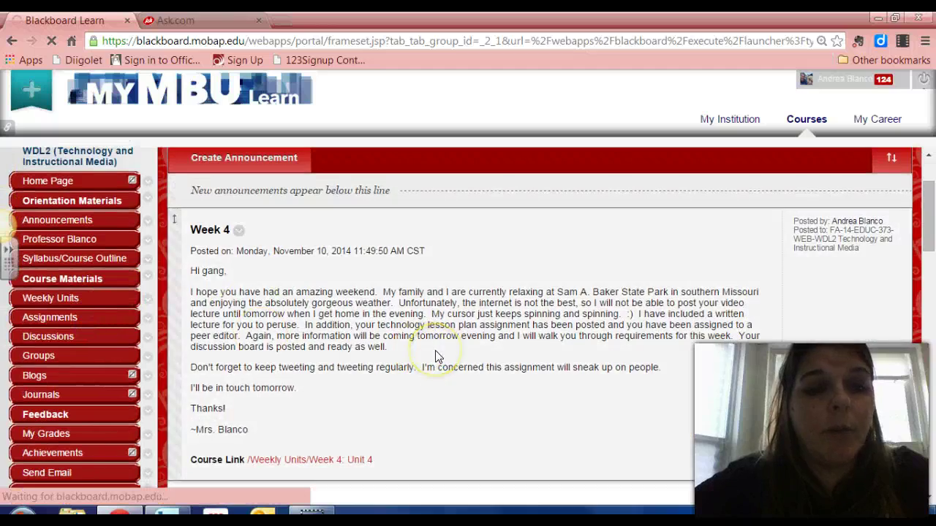
scroll(434, 356, "down", 5)
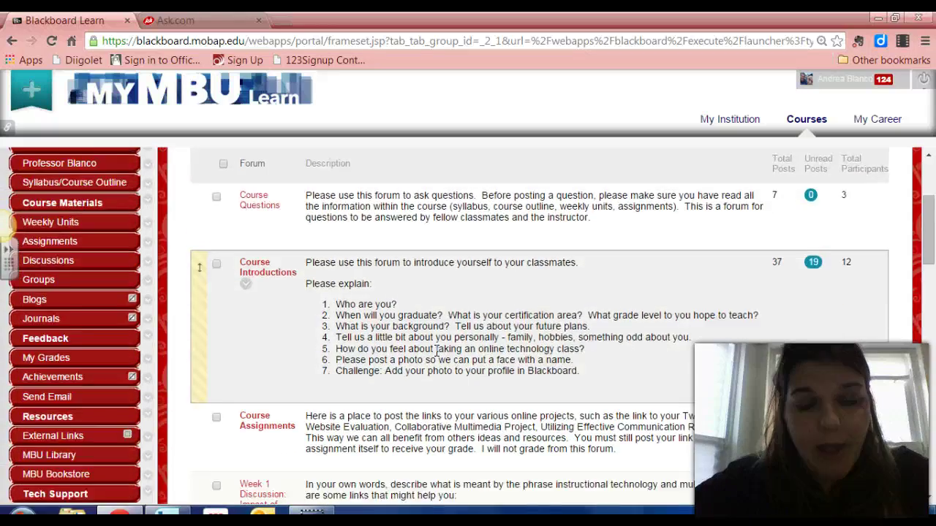
scroll(435, 356, "down", 5)
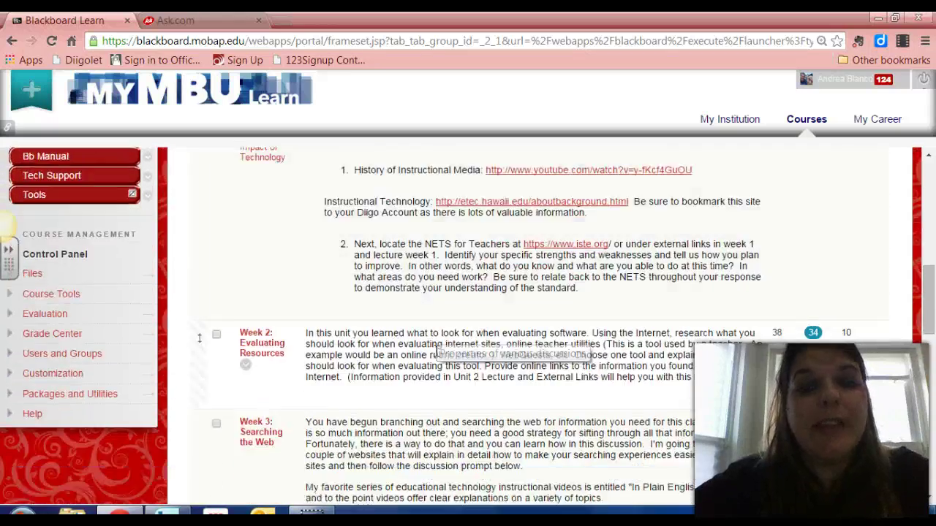
scroll(436, 351, "up", 6)
scroll(437, 351, "up", 2)
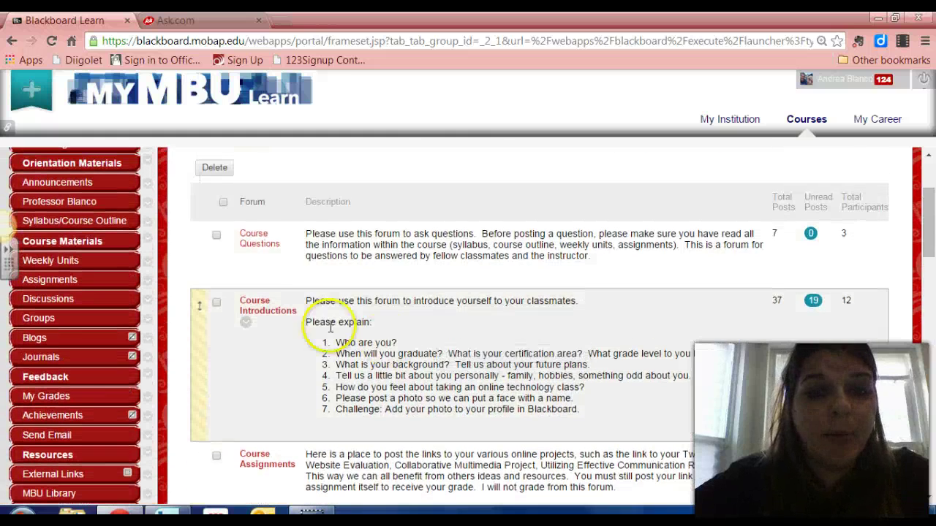
left_click(256, 465)
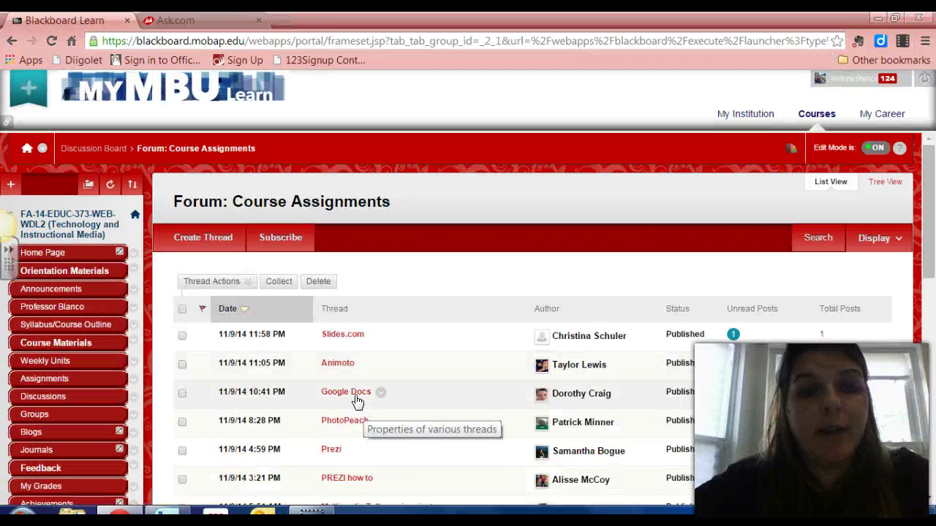
Open the PhotoPeach thread and play its MBU373.mp4 attachment.
left_click(353, 395)
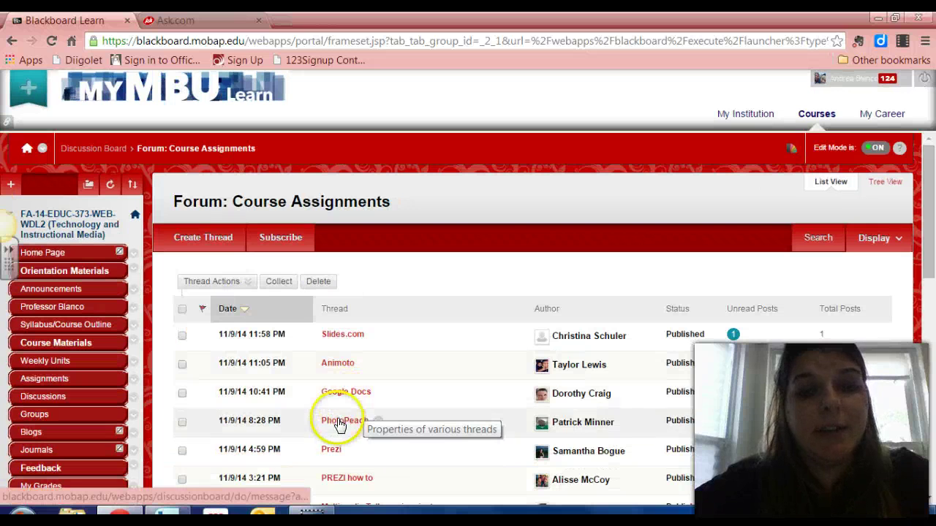
left_click(338, 422)
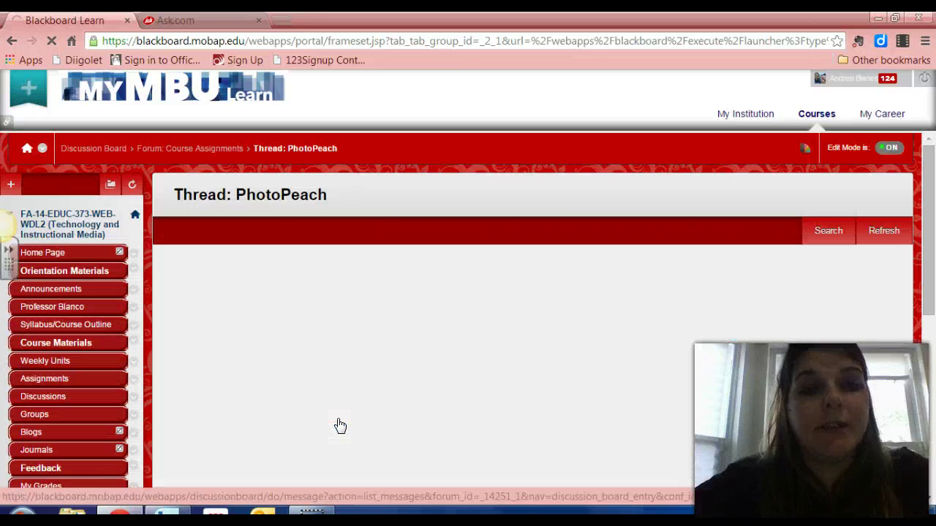
scroll(387, 369, "down", 1)
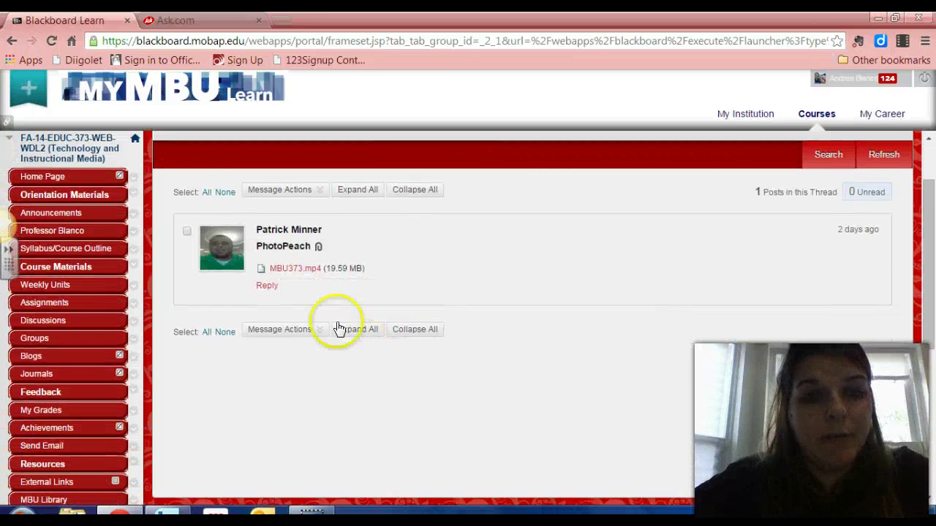
left_click(309, 269)
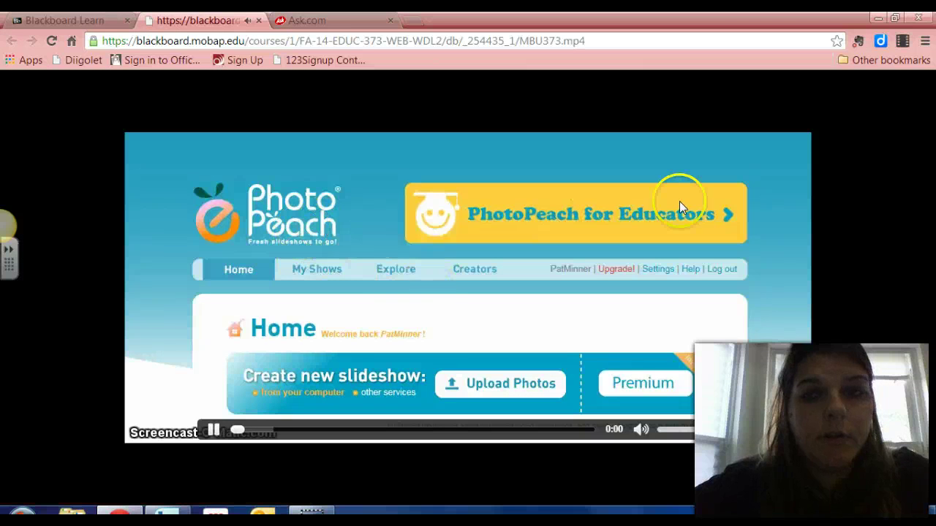
Pause the MBU373.mp4 video, close its tab, and scroll back up the PhotoPeach thread.
left_click(212, 429)
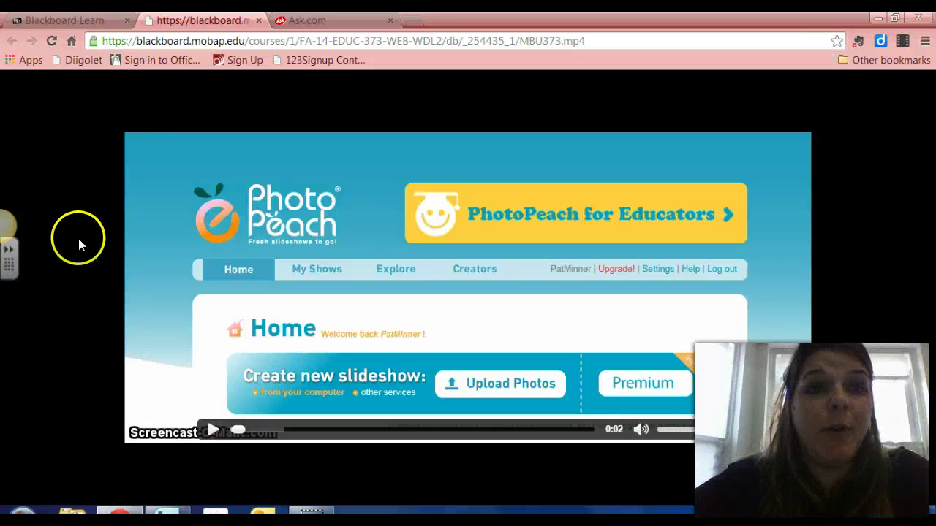
left_click(258, 21)
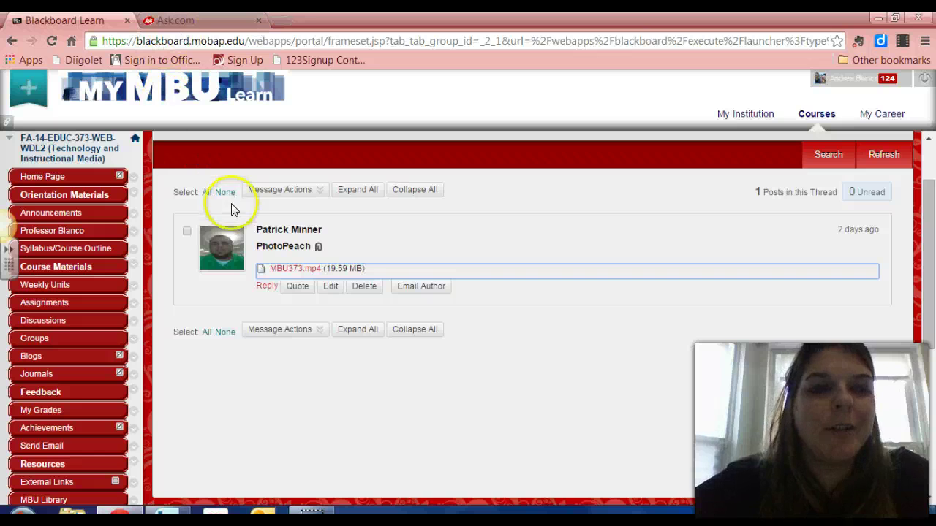
scroll(257, 164, "up", 1)
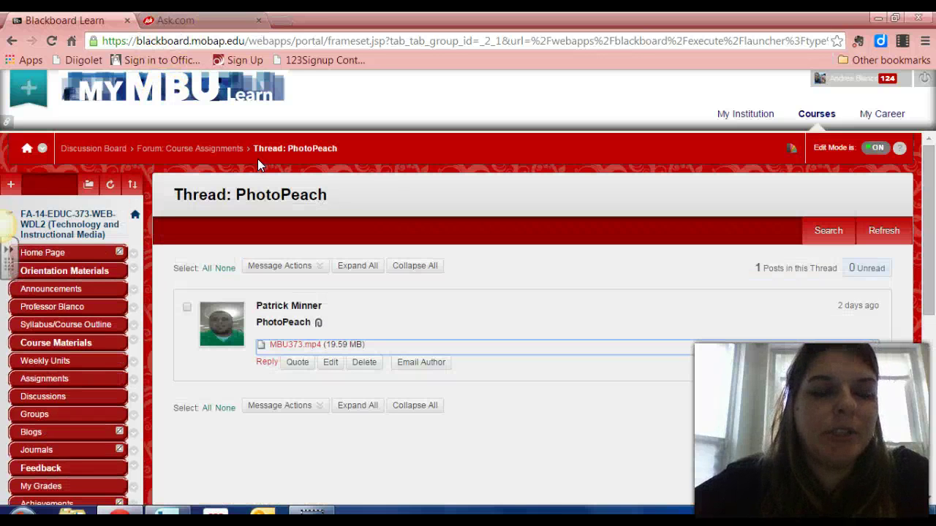